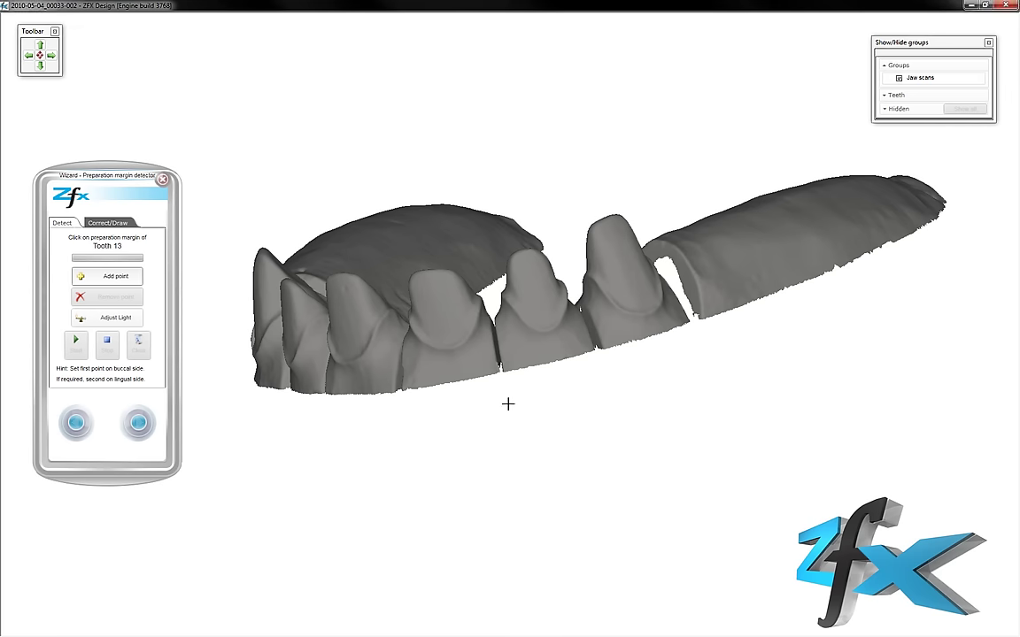
Mark and accept the preparation margins of teeth 13 and 12 on the upper jaw scan
click(575, 326)
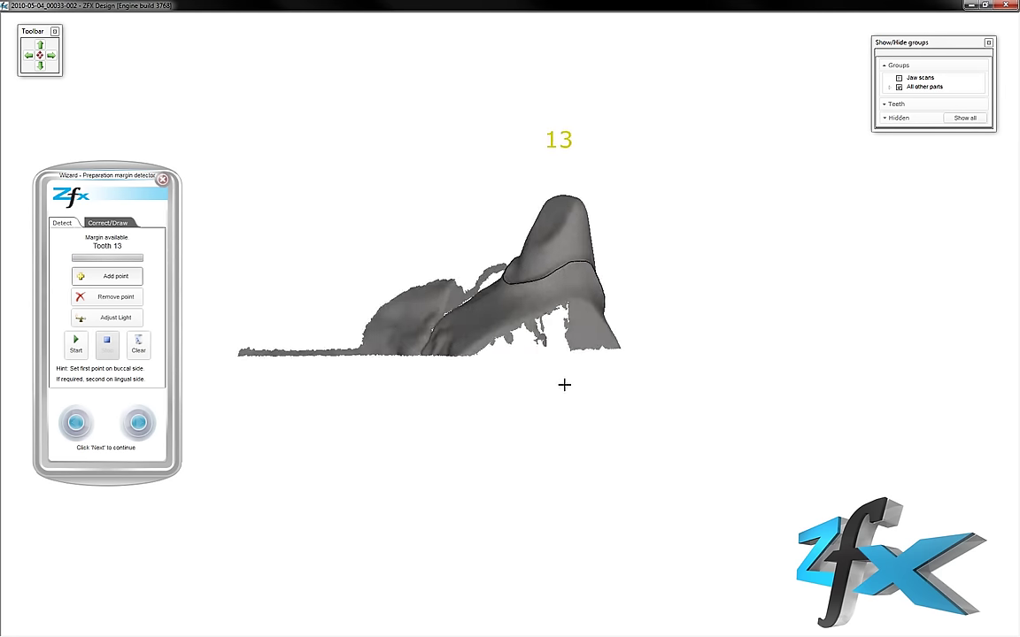
click(147, 429)
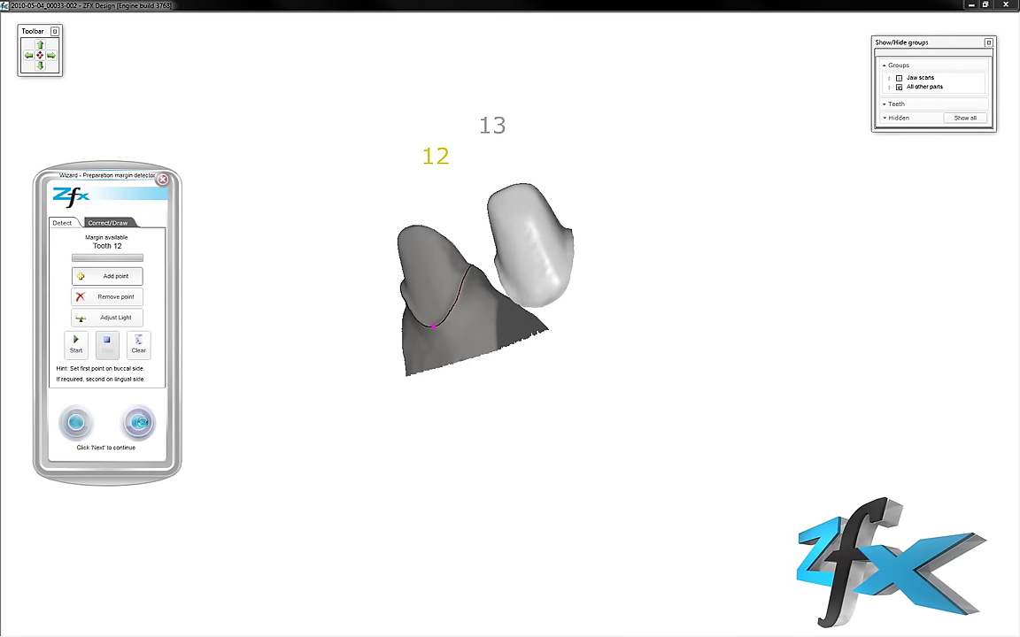
click(139, 423)
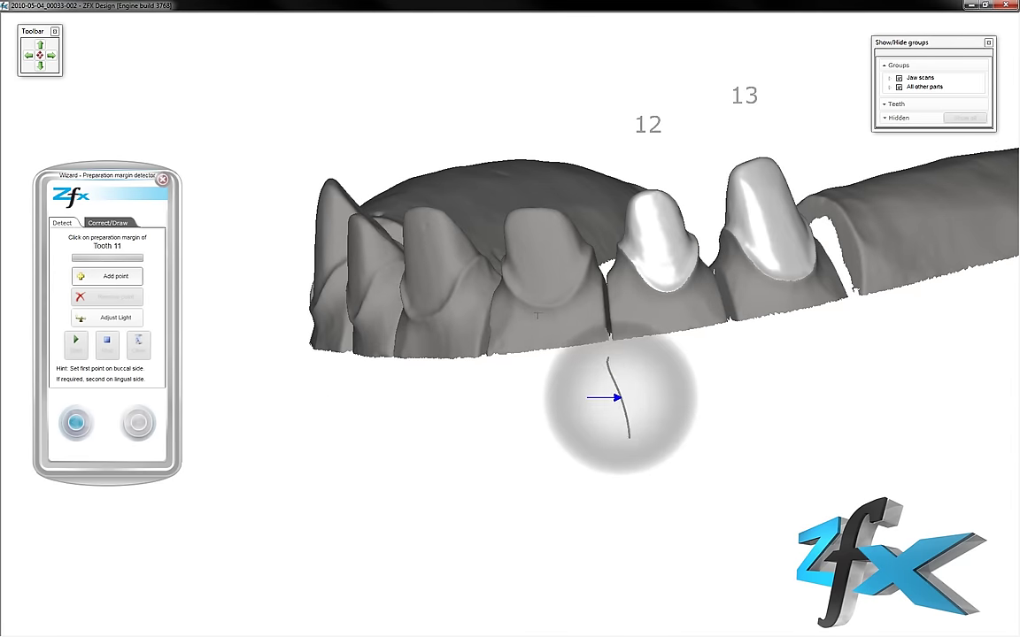
Mark and accept the preparation margins of tooth 11 and tooth 21
click(545, 306)
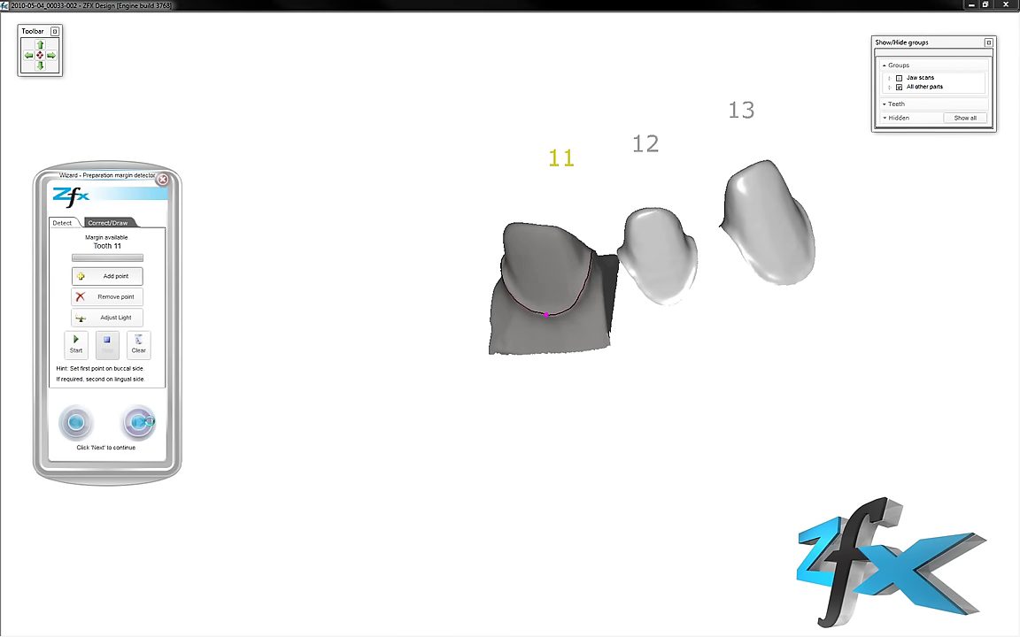
click(142, 422)
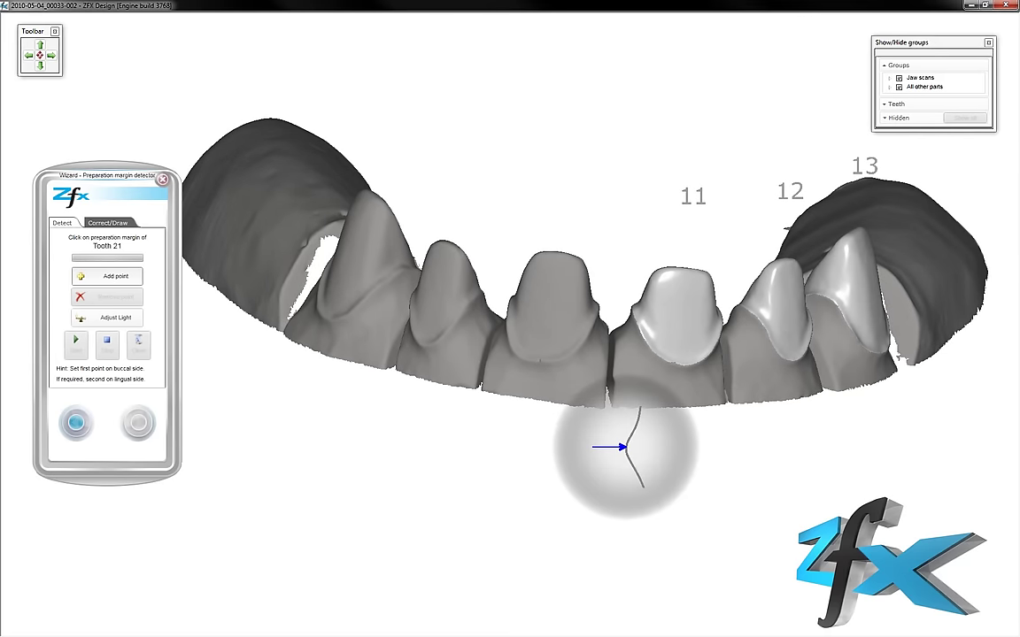
click(536, 372)
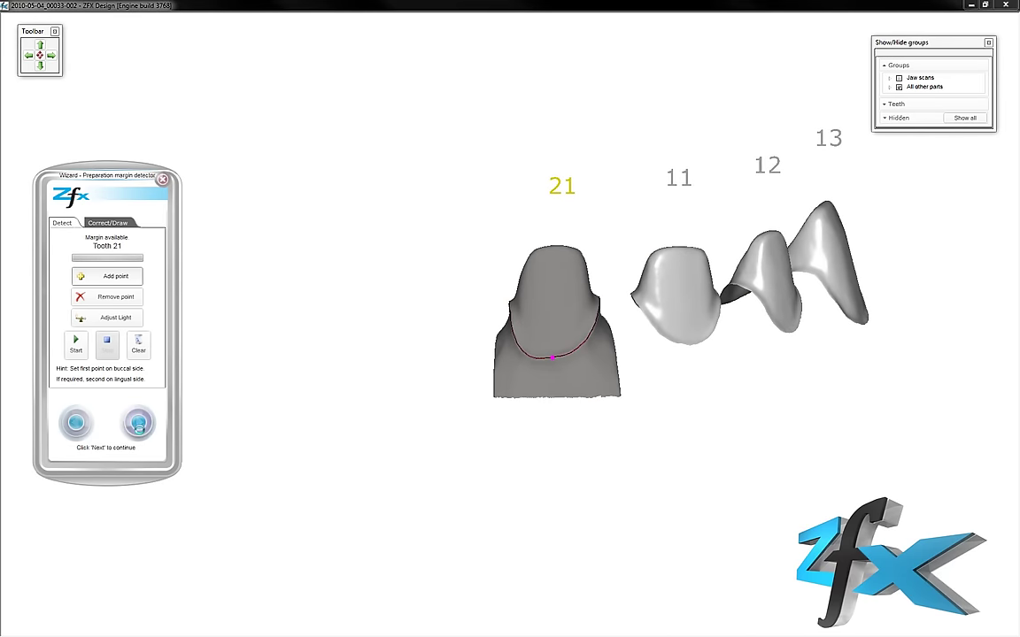
click(139, 426)
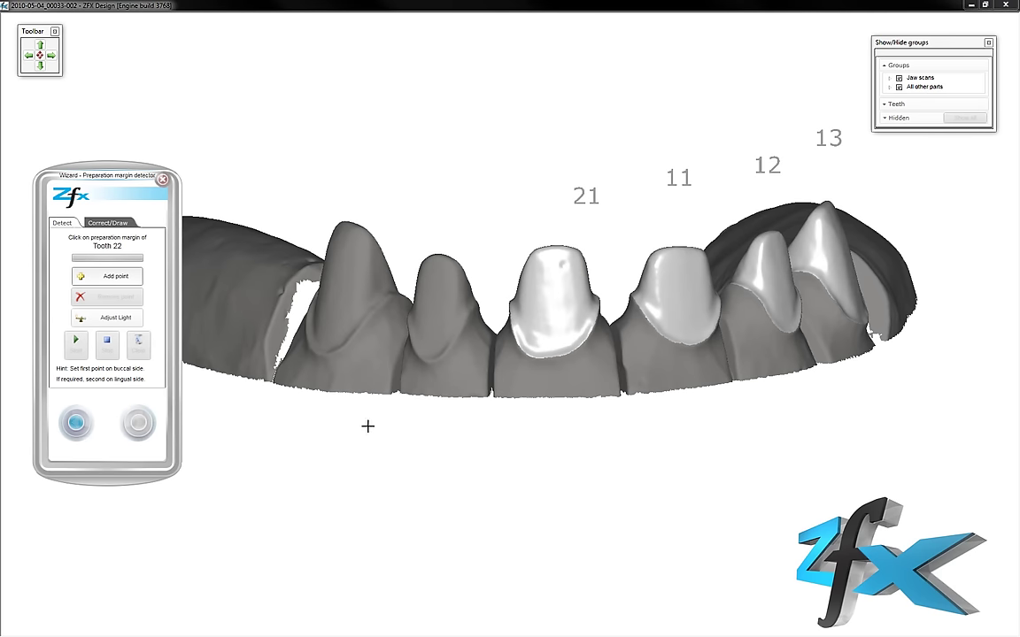
Mark and accept tooth 22's margin so crown bottoms with a 0.05 mm cement gap are generated
click(427, 362)
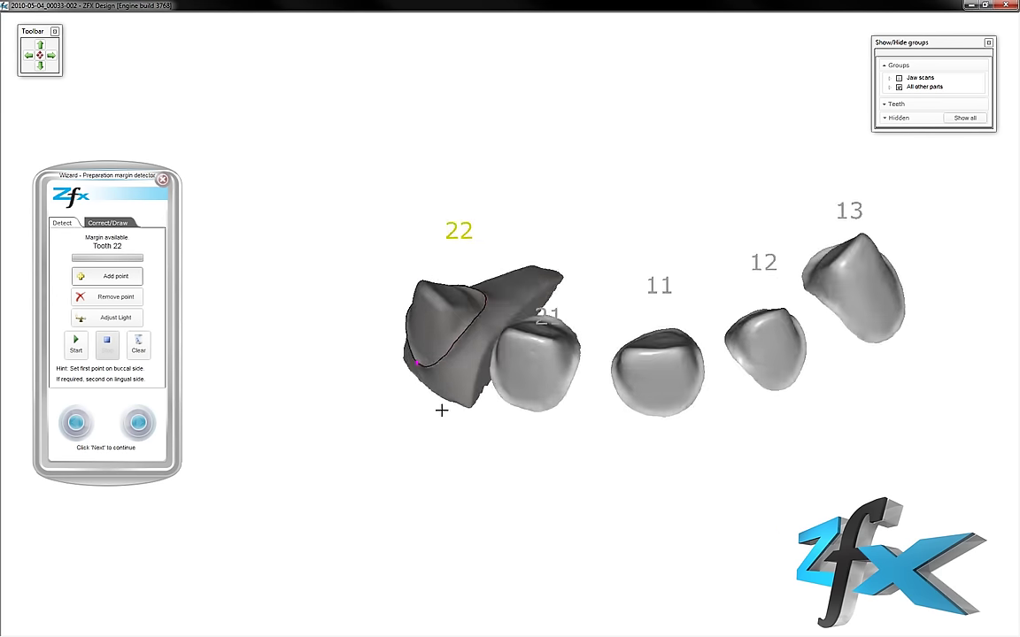
click(138, 423)
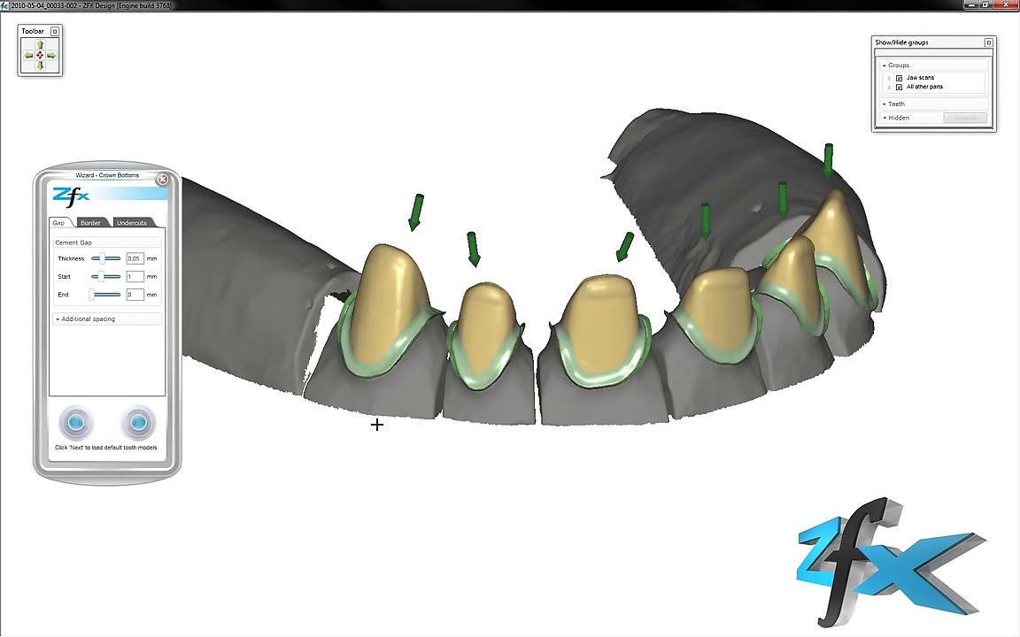
Review the crown bottom Border and Undercuts settings from a frontal view and load default tooth models
right_click(351, 445)
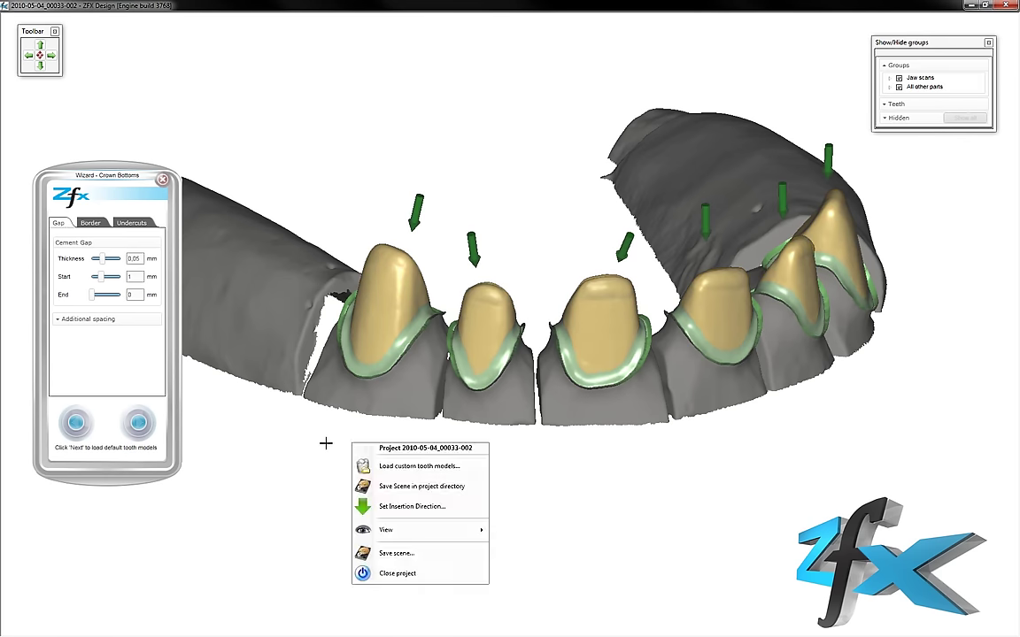
click(326, 442)
right_drag(295, 432, 306, 434)
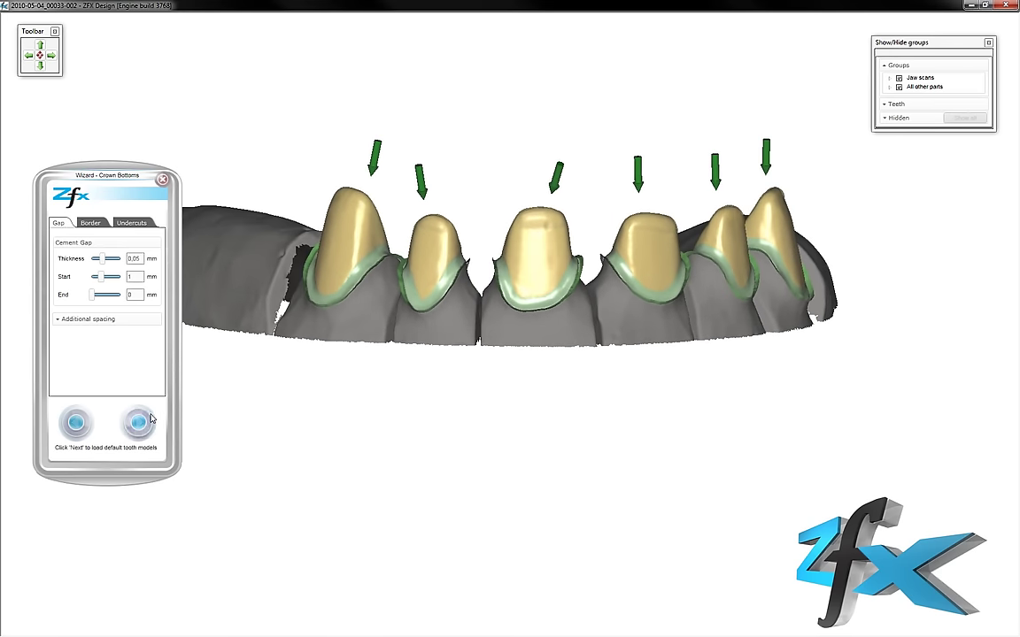
click(98, 224)
click(132, 226)
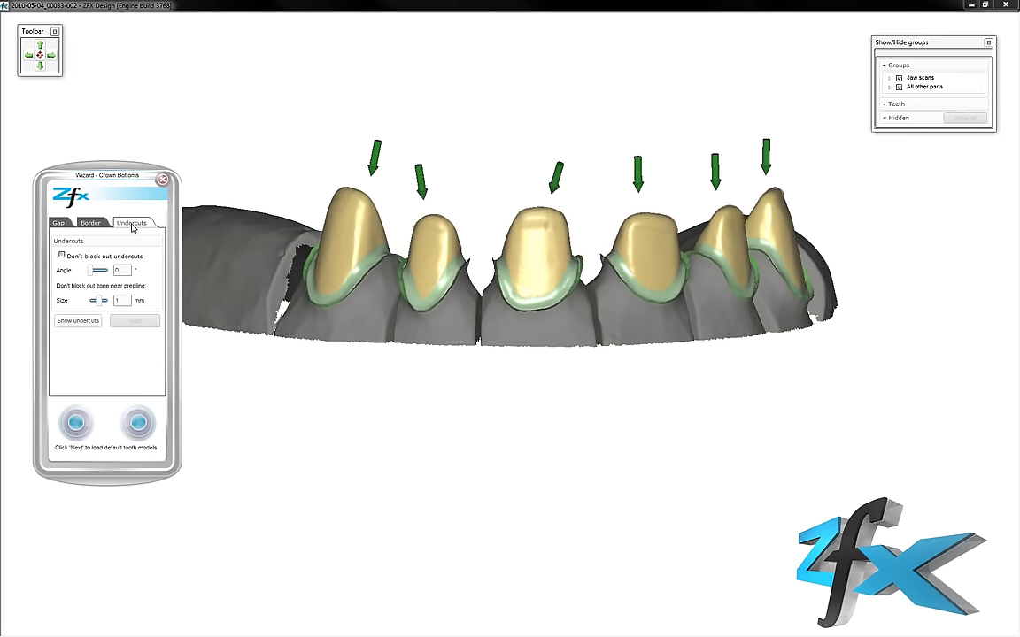
click(138, 423)
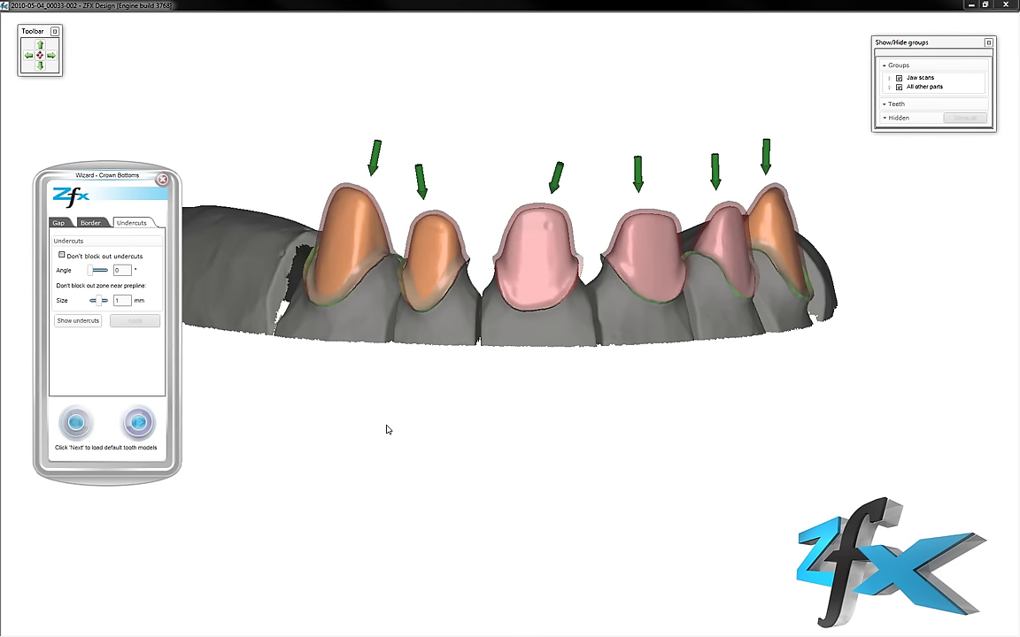
key(Return)
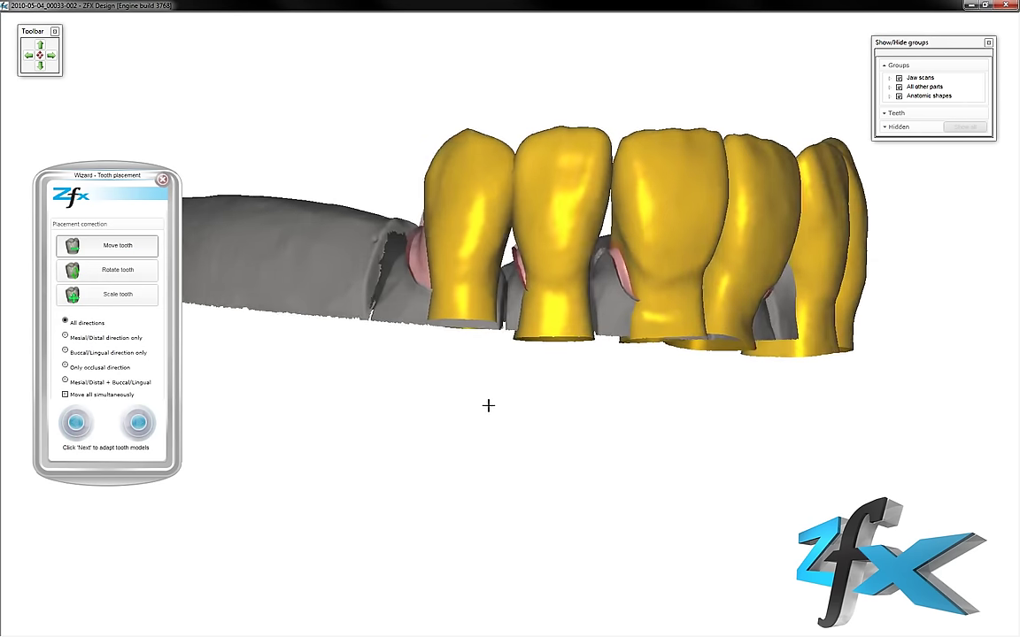
Drag the leftmost and centre tooth models into place on their preparations along the arch
mouse_move(532, 346)
mouse_down()
mouse_move(544, 304)
mouse_move(510, 341)
mouse_up()
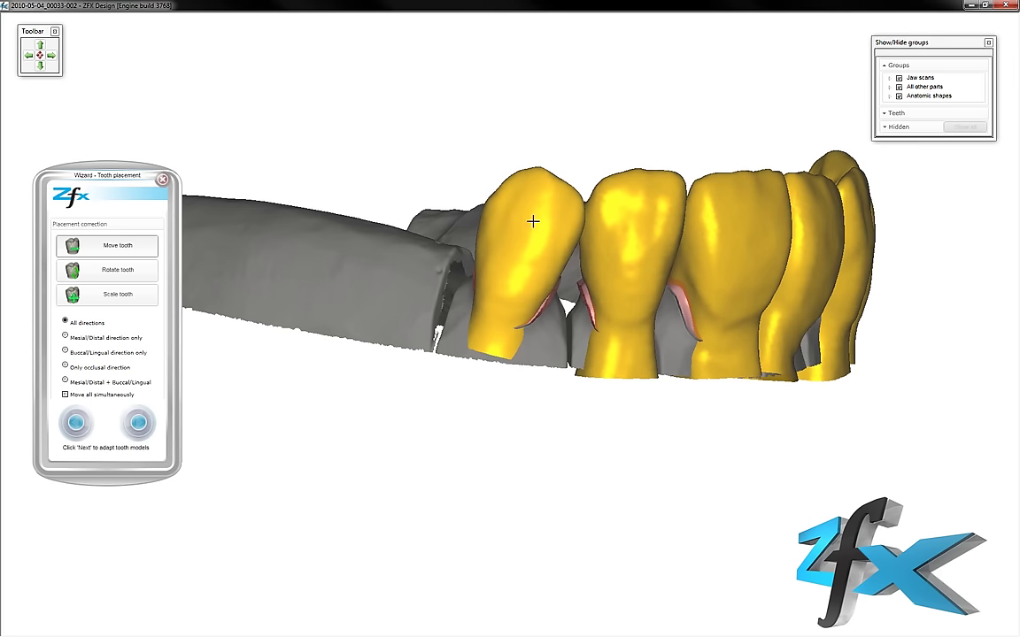
drag(536, 176, 539, 246)
mouse_move(534, 271)
right_down()
mouse_move(496, 265)
mouse_move(581, 211)
right_up()
mouse_move(581, 211)
mouse_down()
mouse_move(565, 269)
mouse_move(557, 263)
mouse_up()
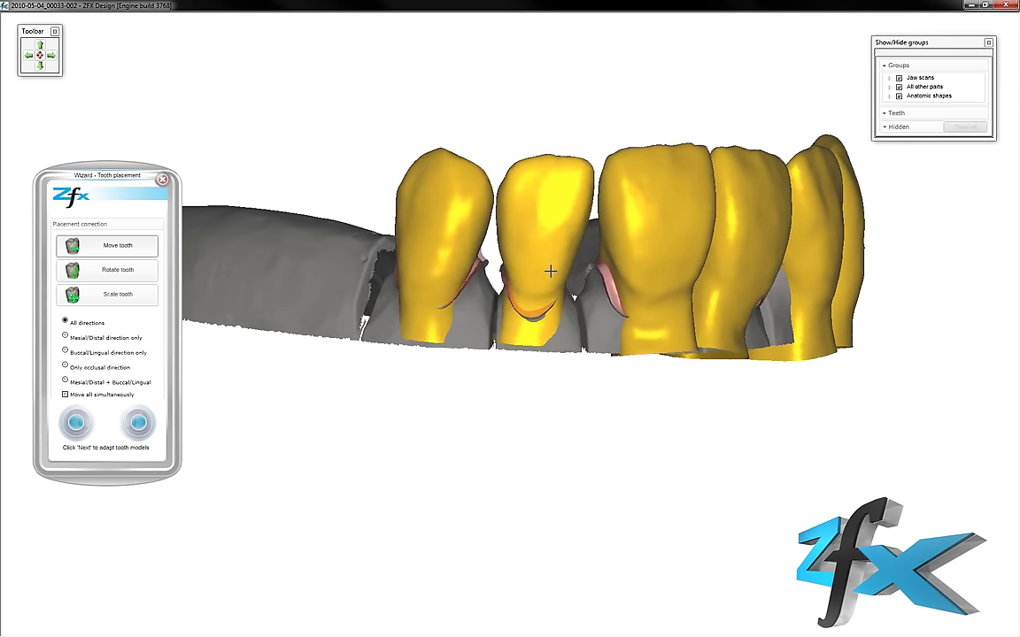
right_drag(550, 271, 587, 281)
drag(581, 278, 583, 204)
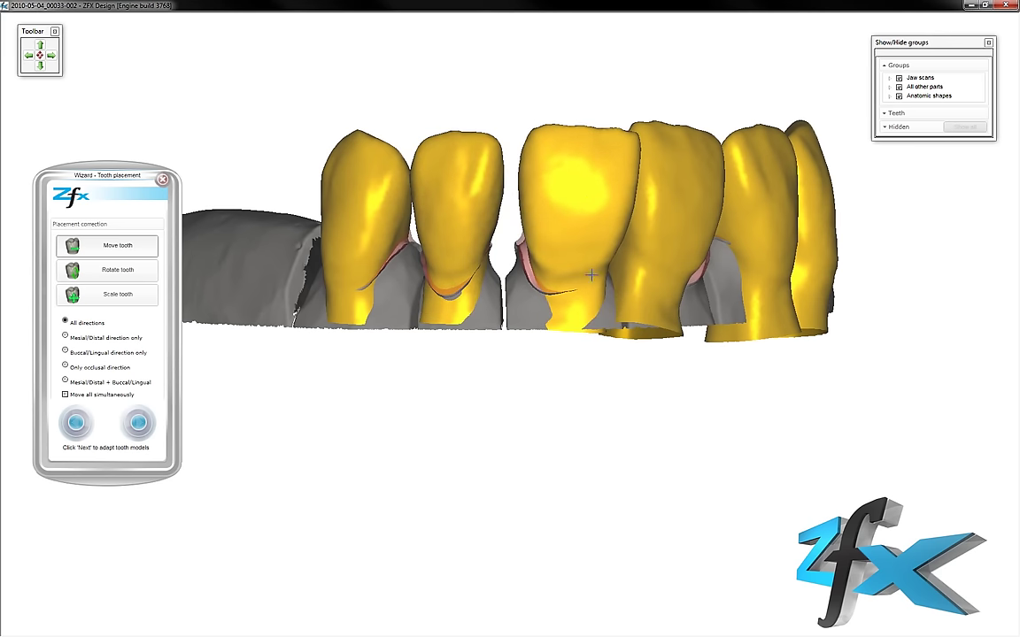
drag(591, 275, 598, 274)
right_drag(586, 295, 342, 427)
mouse_move(342, 428)
mouse_down()
mouse_move(278, 456)
mouse_move(280, 467)
mouse_move(302, 423)
mouse_up()
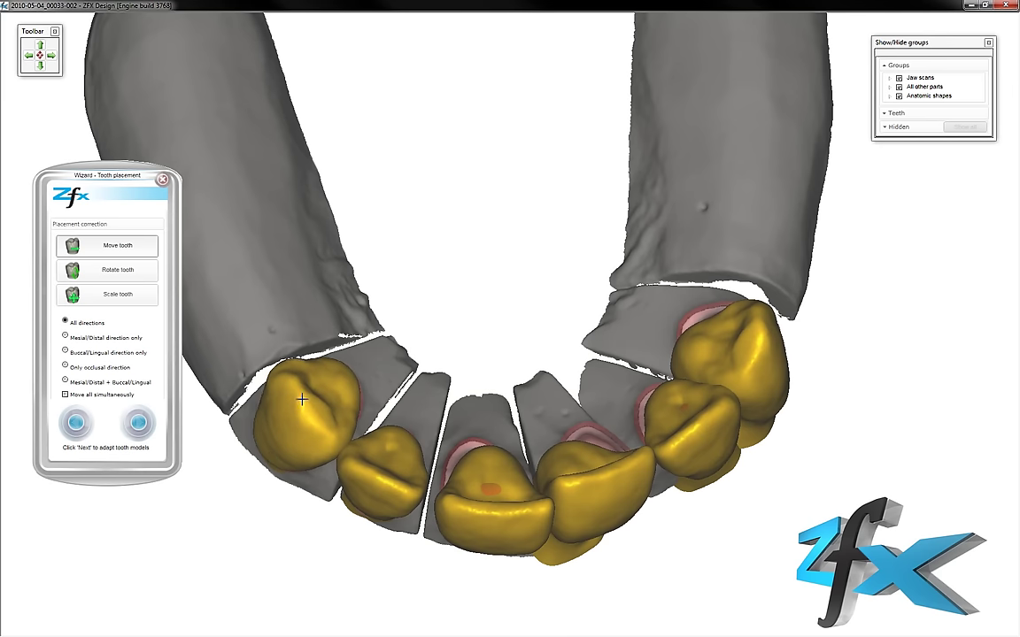
Adjust the second and central front tooth models, checking them in frontal and top-down views
drag(373, 462, 375, 458)
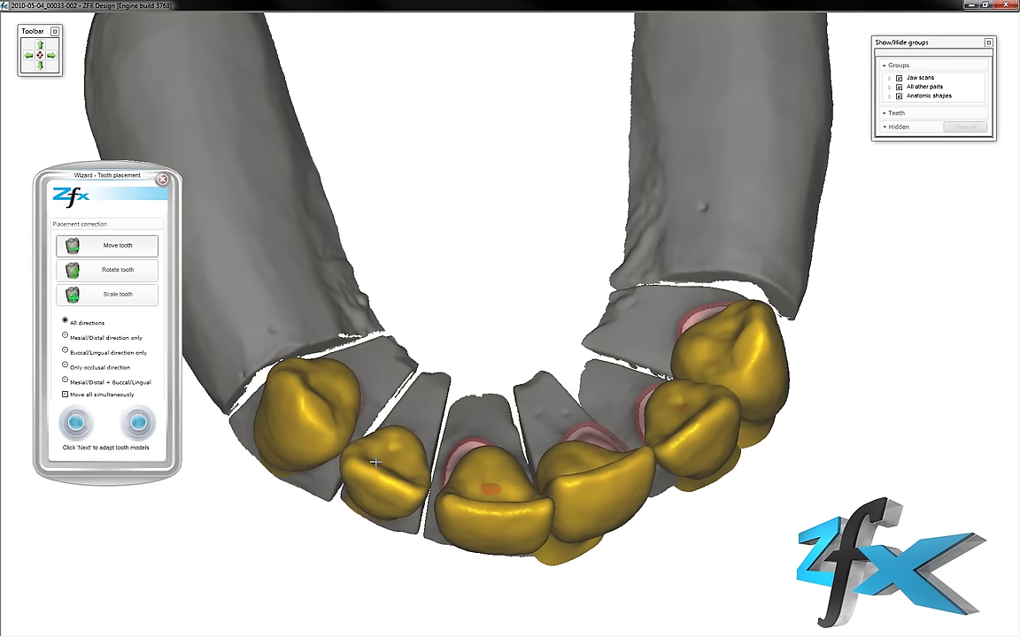
drag(474, 509, 469, 488)
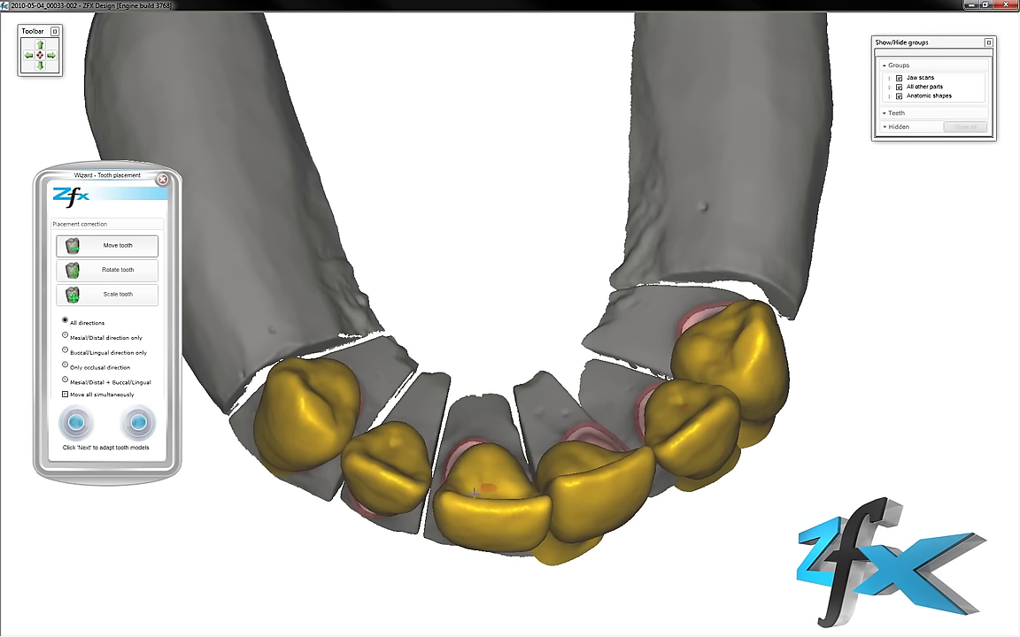
key(Up)
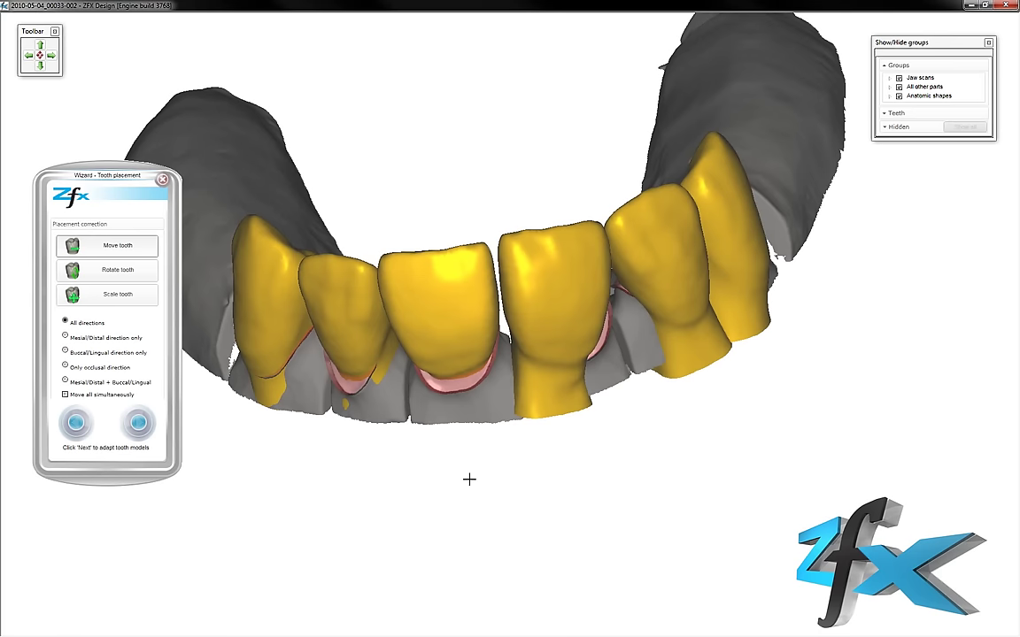
drag(550, 243, 579, 245)
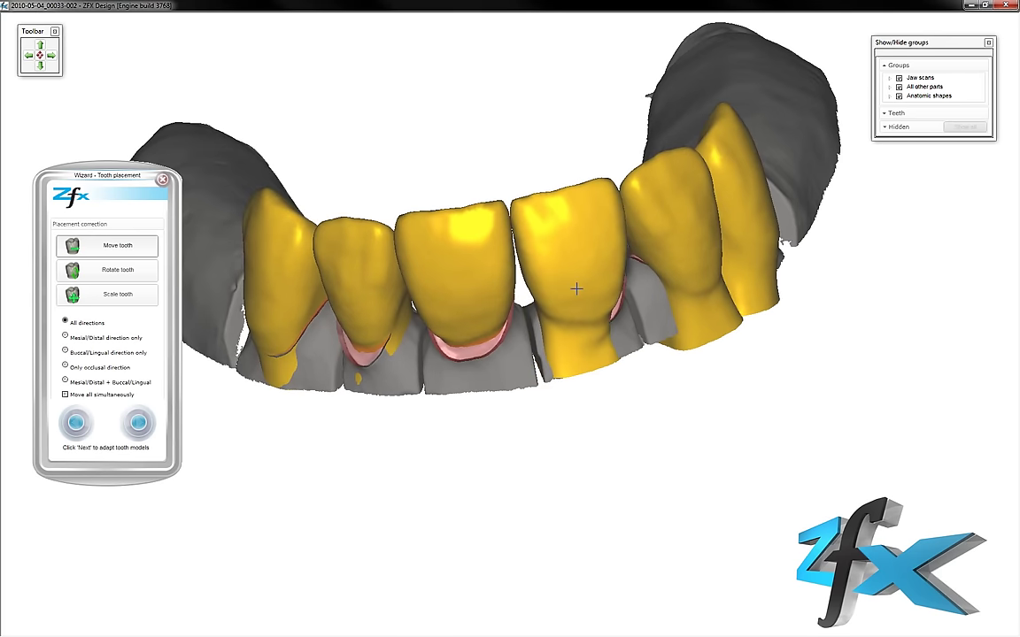
key(Down)
drag(537, 502, 527, 503)
drag(485, 513, 493, 510)
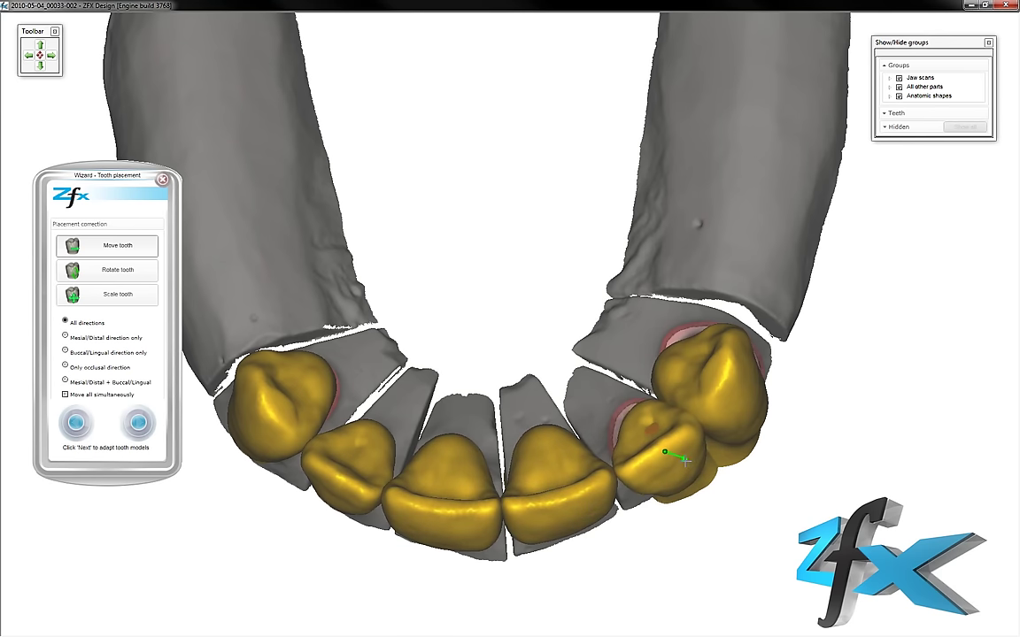
Move the right lateral and canine tooth models onto their preparations, then view the jaw from the front
mouse_move(695, 461)
mouse_down()
mouse_move(683, 471)
mouse_move(666, 454)
mouse_up()
mouse_move(716, 410)
mouse_down()
mouse_move(708, 371)
mouse_move(738, 379)
mouse_move(726, 373)
mouse_up()
right_drag(713, 392, 718, 395)
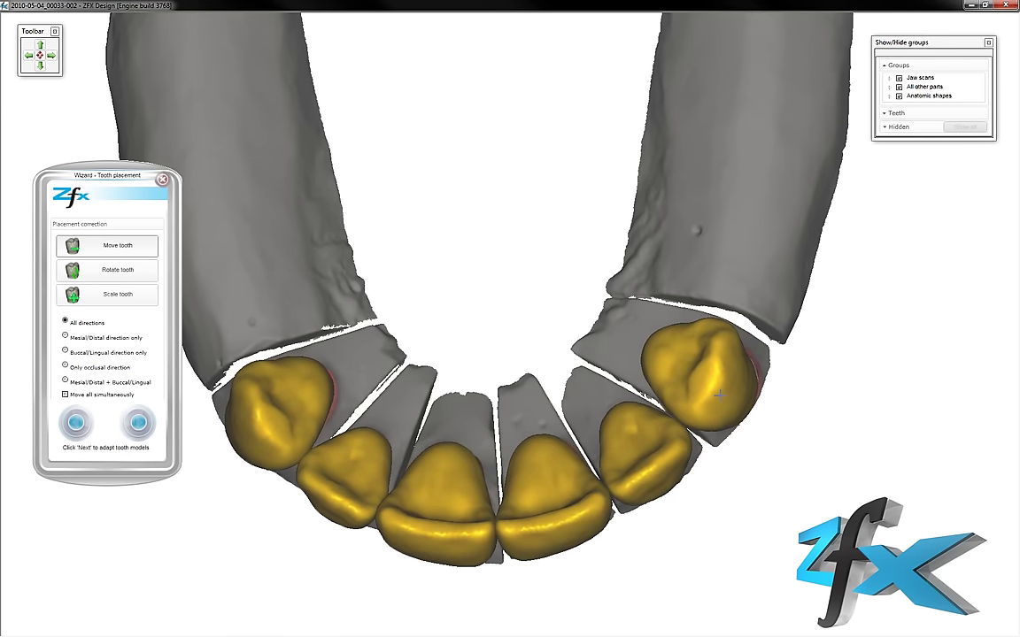
mouse_move(721, 393)
right_down()
mouse_move(709, 378)
mouse_move(725, 387)
right_up()
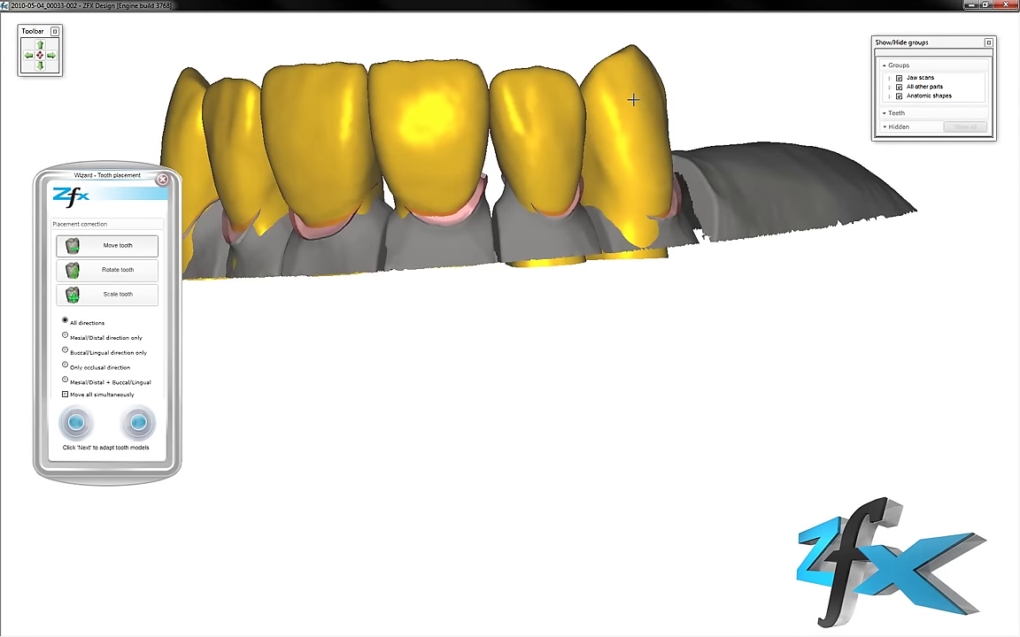
Align the canine, leftmost and second-from-right tooth models, ending on a front-on view
drag(638, 109, 638, 127)
right_drag(637, 127, 638, 128)
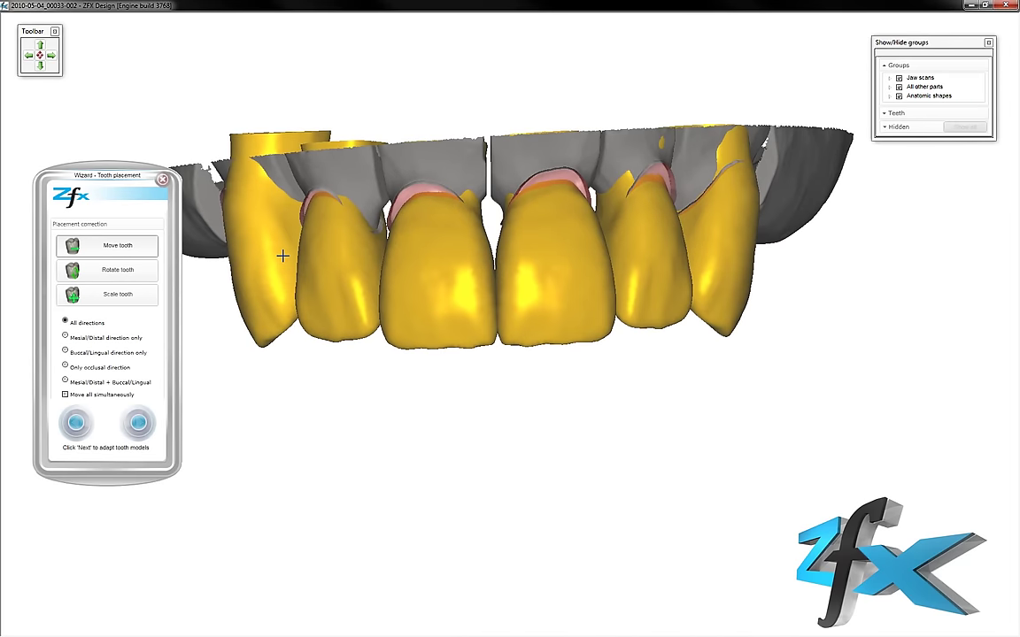
drag(281, 252, 279, 251)
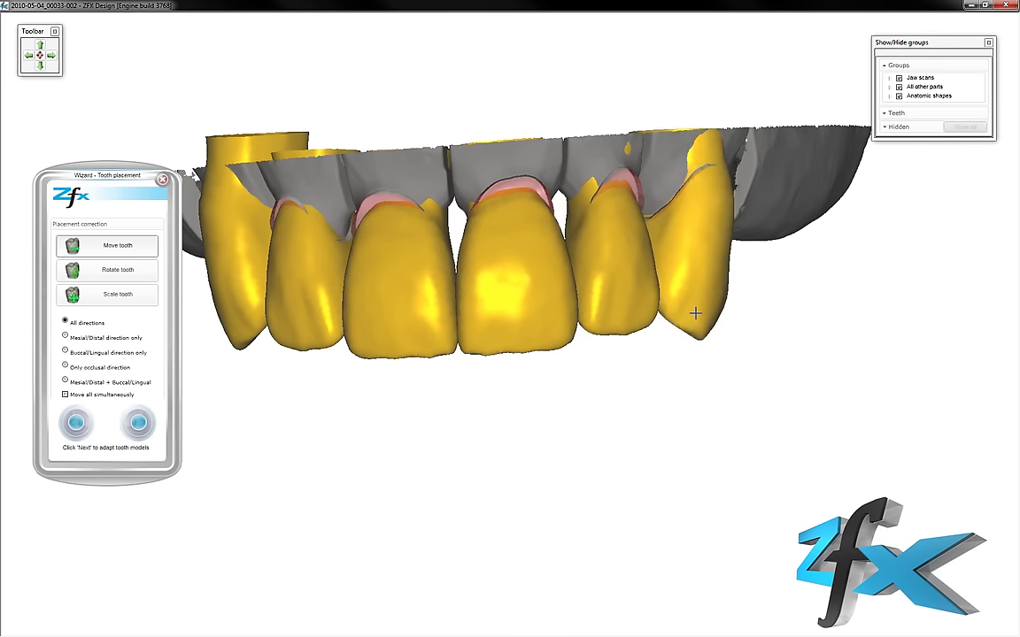
drag(655, 316, 655, 320)
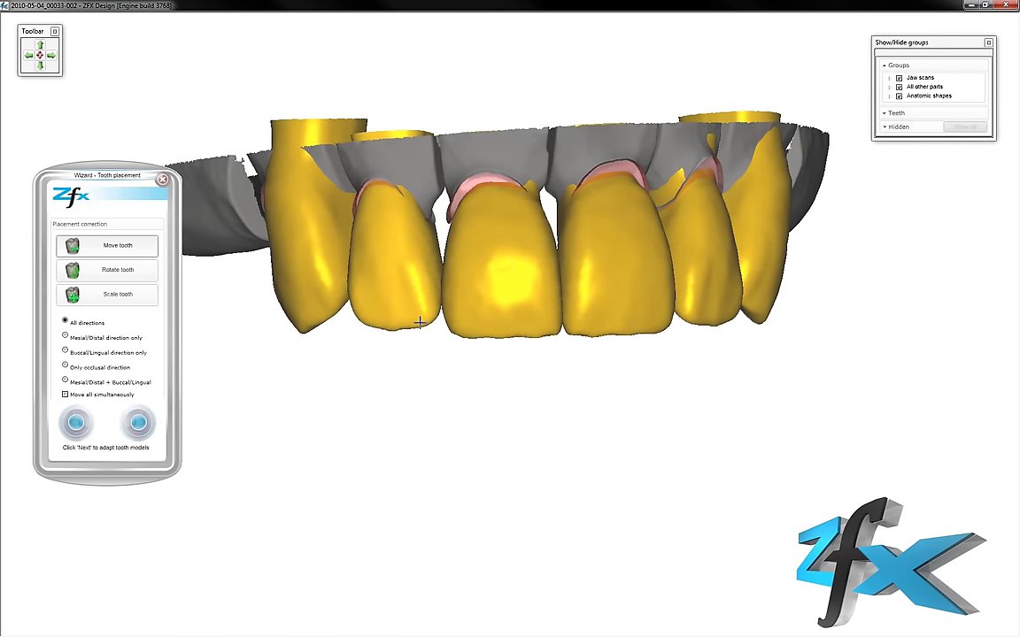
right_drag(421, 322, 425, 485)
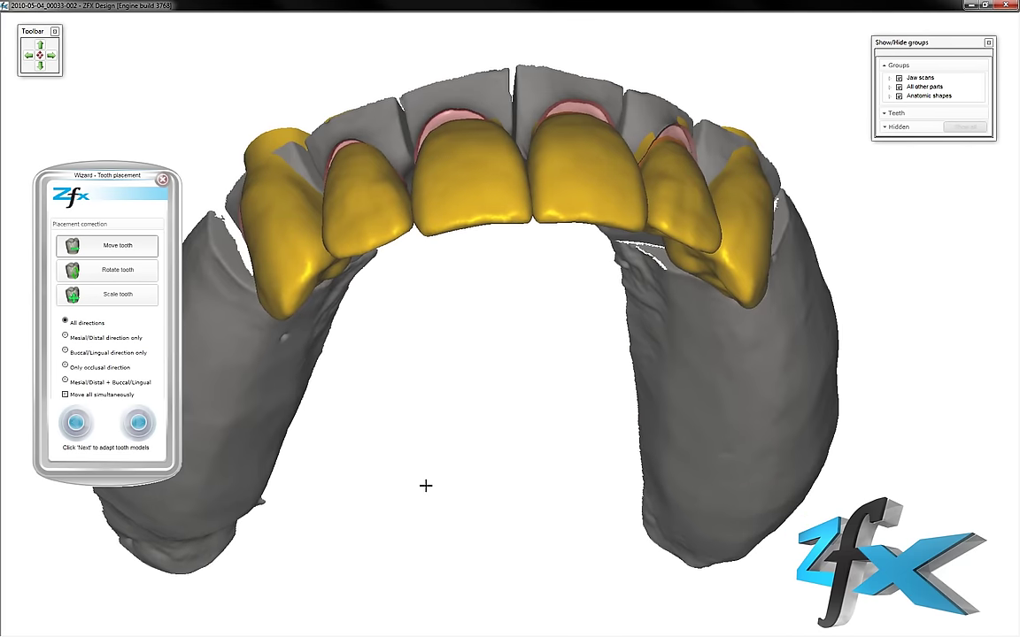
Generate the crowns and shorten the left lateral incisor's incisal tip with the Cusps freeforming tool
click(139, 423)
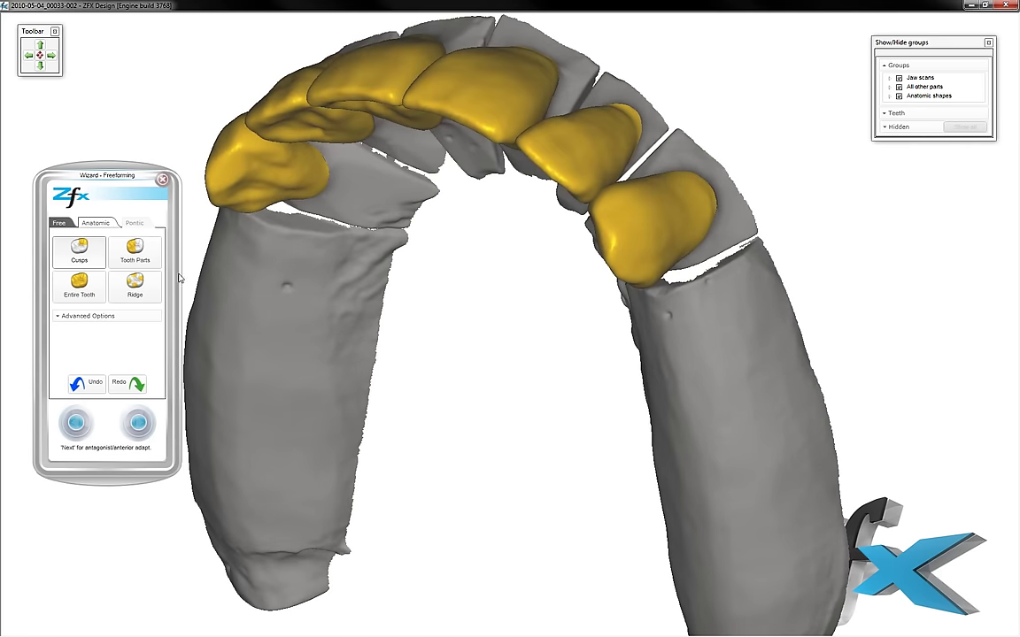
click(132, 250)
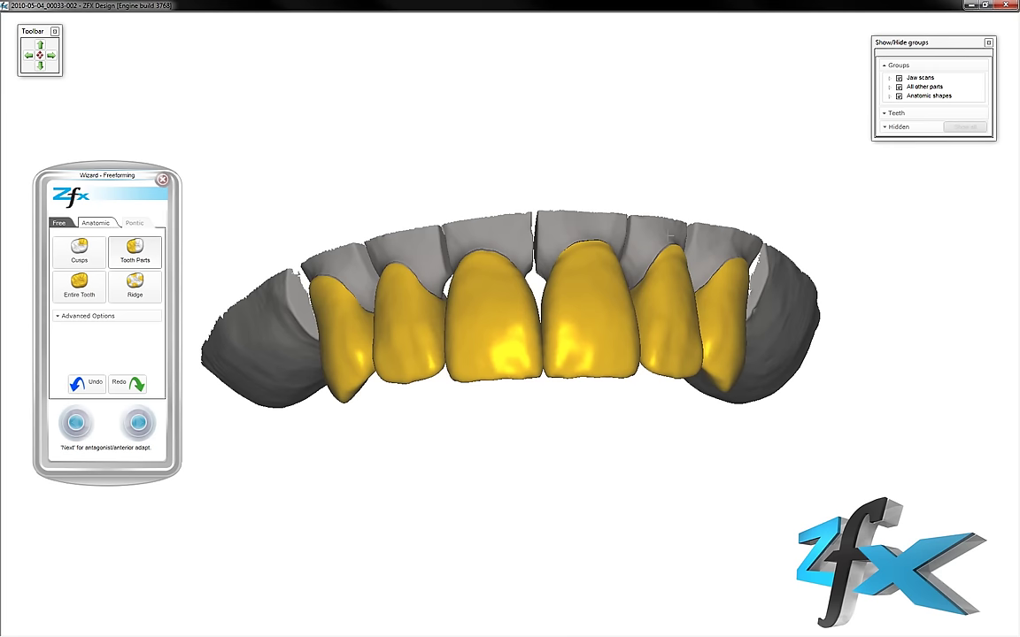
click(78, 283)
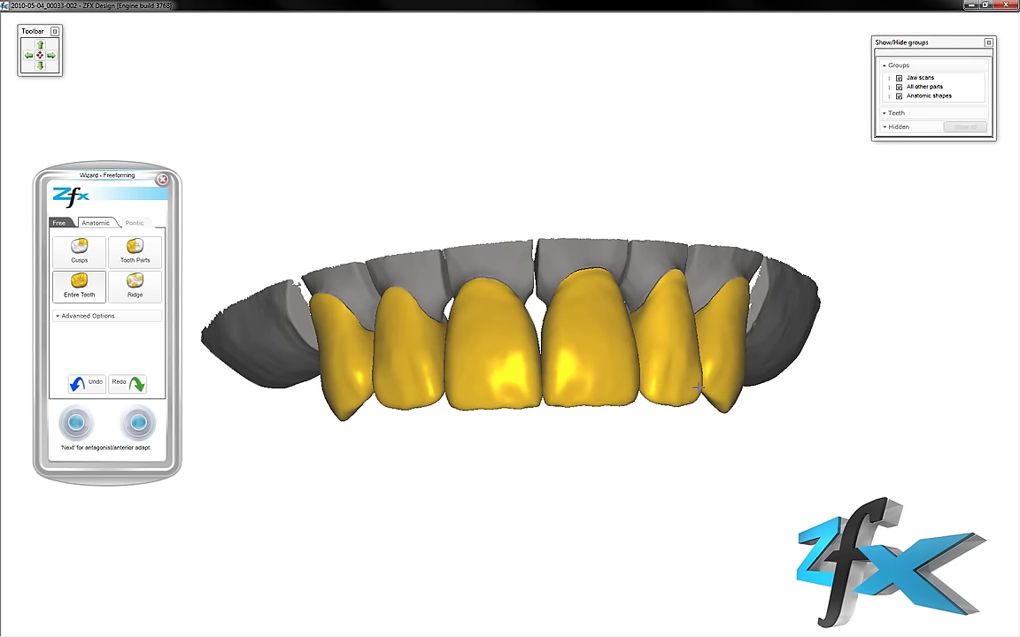
click(78, 250)
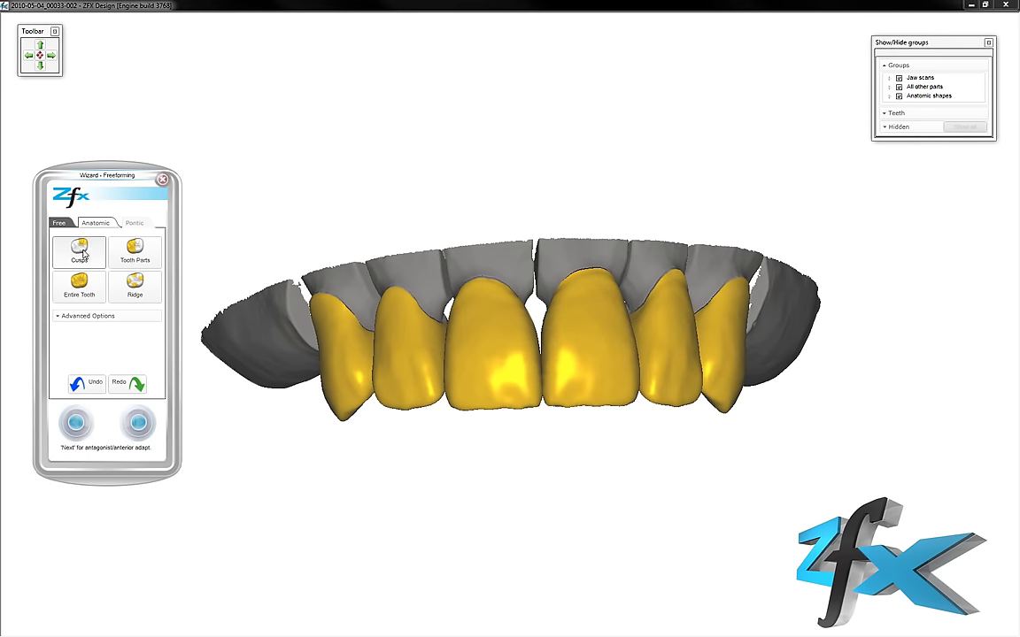
click(360, 433)
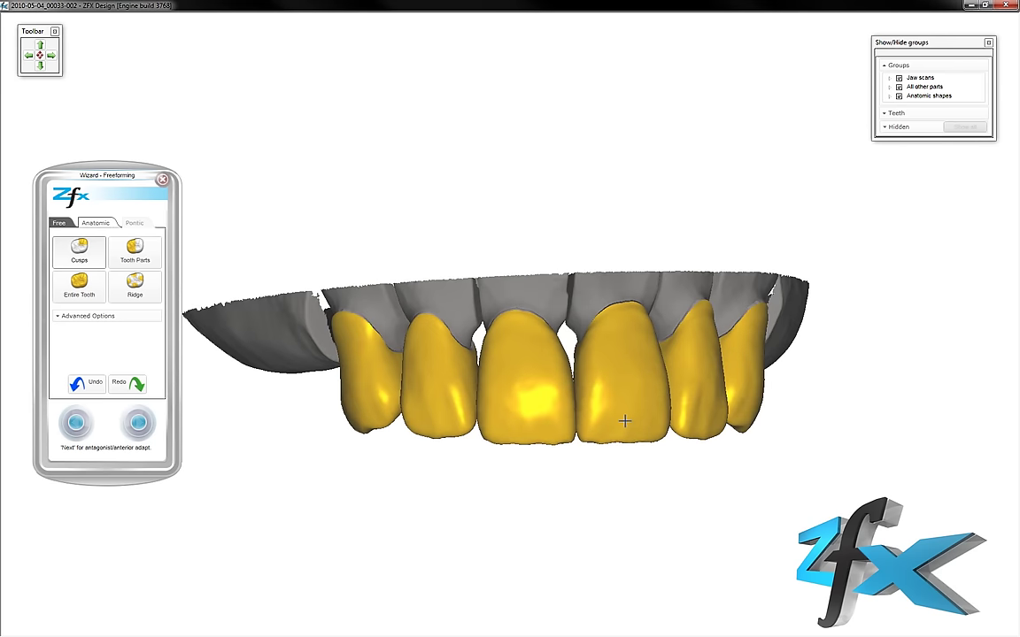
click(142, 424)
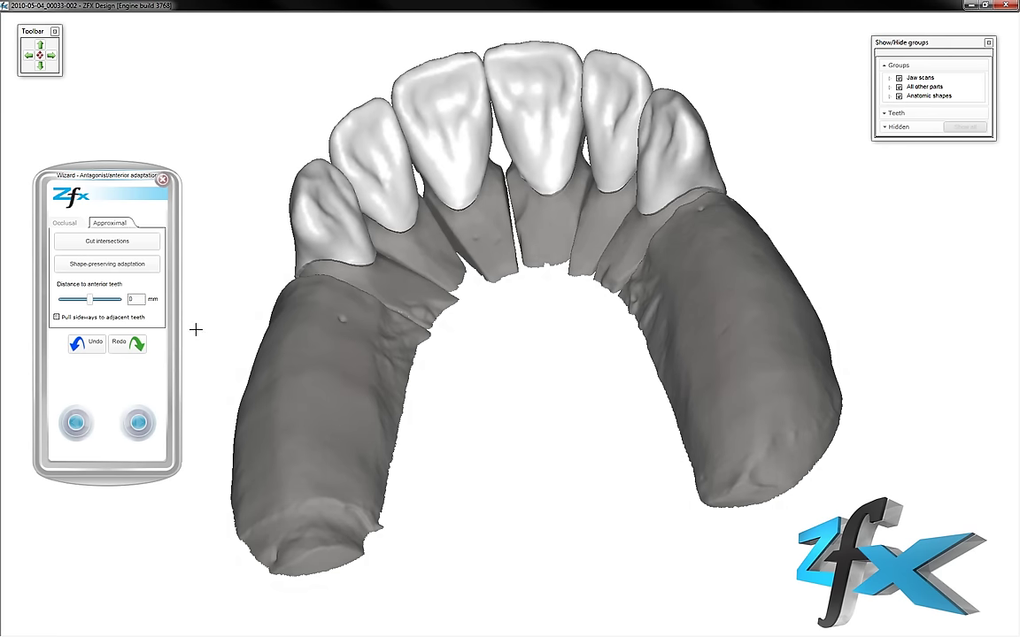
Cut the approximal intersections between neighbouring anterior crowns and continue to primary telescope design
click(152, 244)
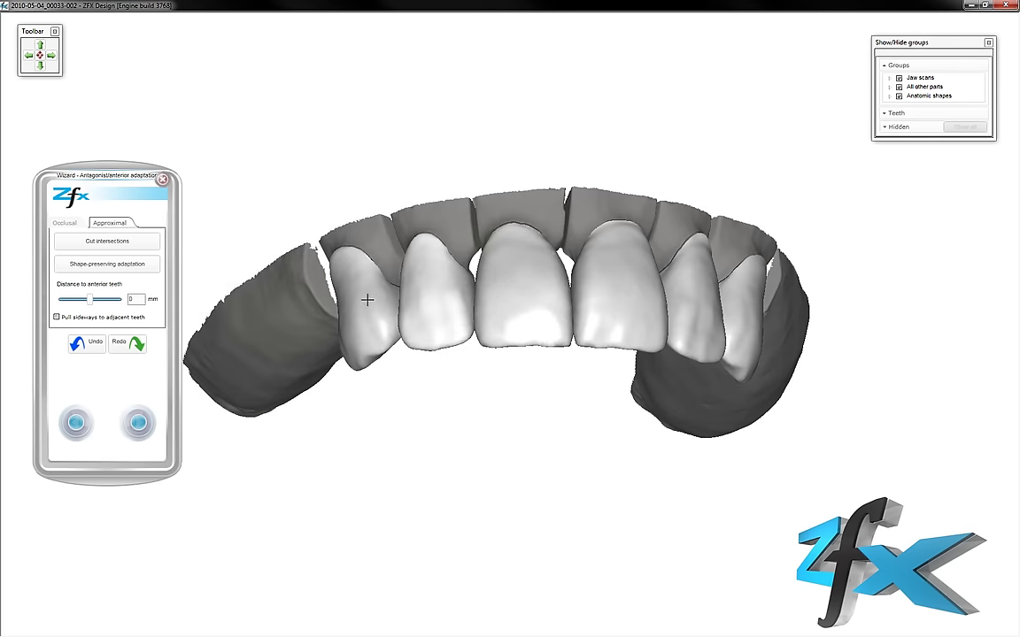
click(145, 421)
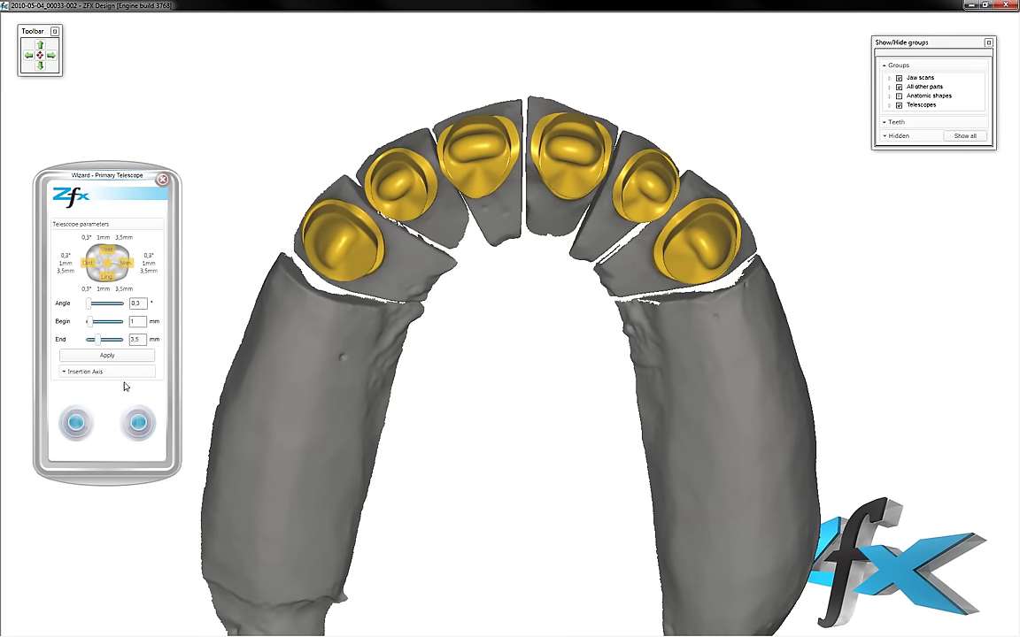
Apply the 0.3° angle, 1 mm begin and 3.5 mm end telescope parameters, and set the insertion axis from the current view
click(84, 372)
mouse_move(481, 358)
right_down()
mouse_move(708, 394)
mouse_move(492, 351)
right_up()
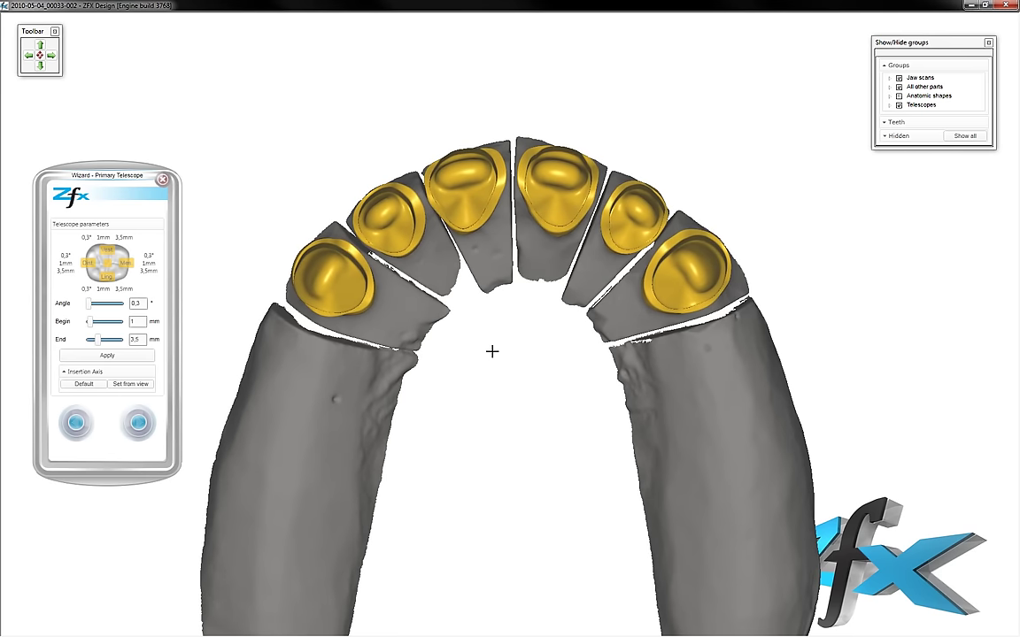
click(118, 356)
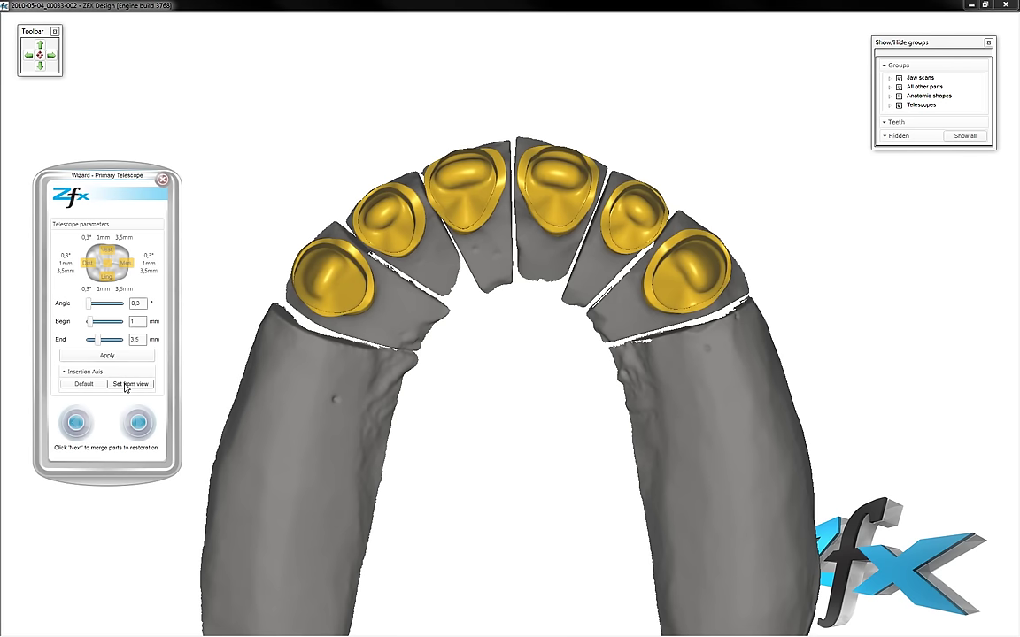
click(125, 385)
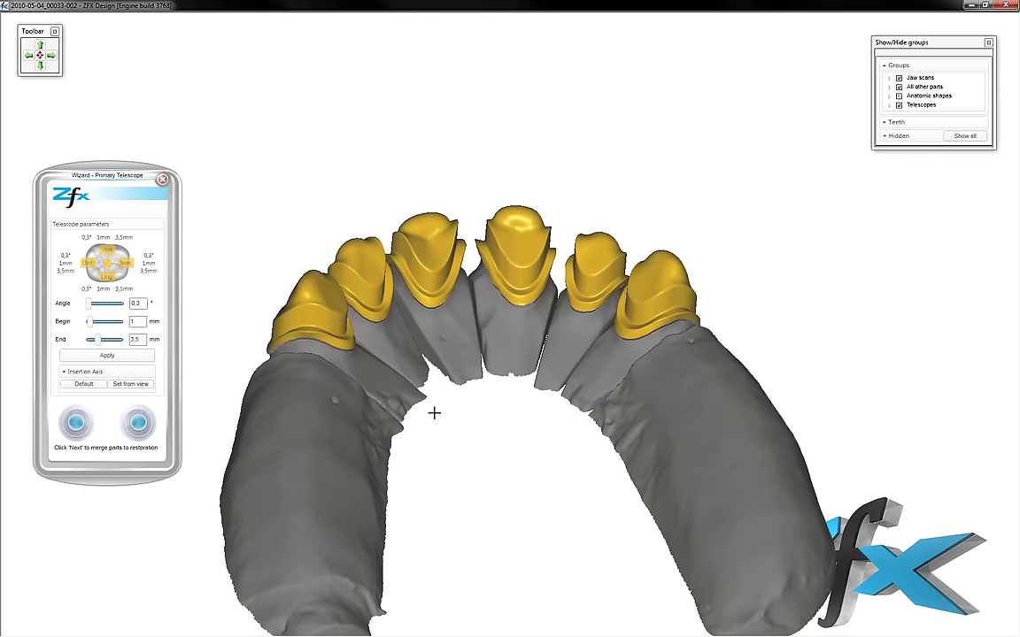
Give the selected telescope walls a 2° angle with a 2 mm end height, then clear the selection
click(108, 279)
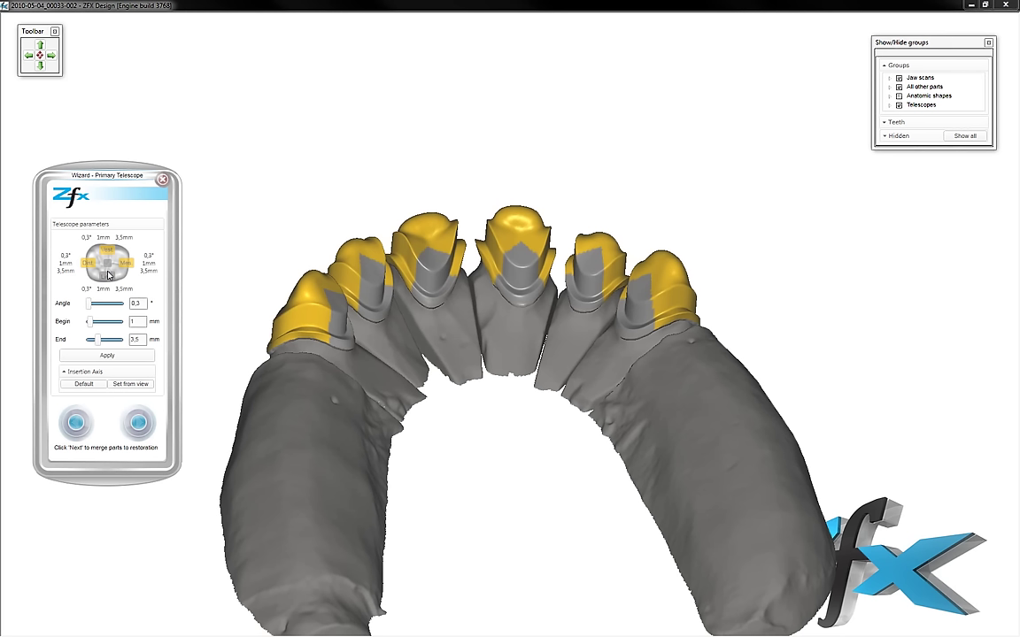
double_click(134, 321)
double_click(127, 340)
double_click(123, 309)
text(2)
click(123, 355)
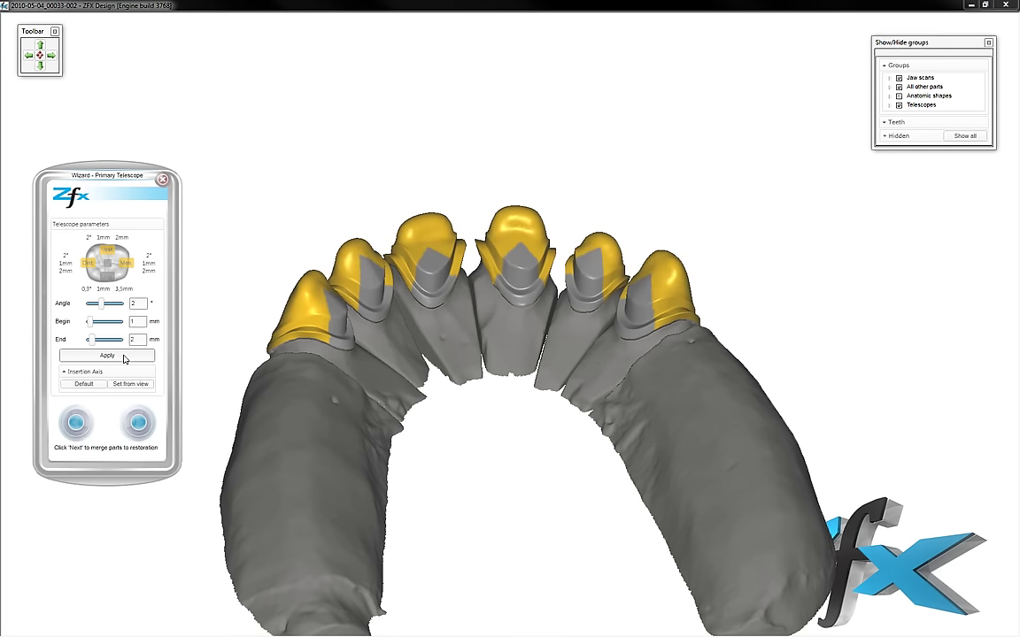
click(103, 281)
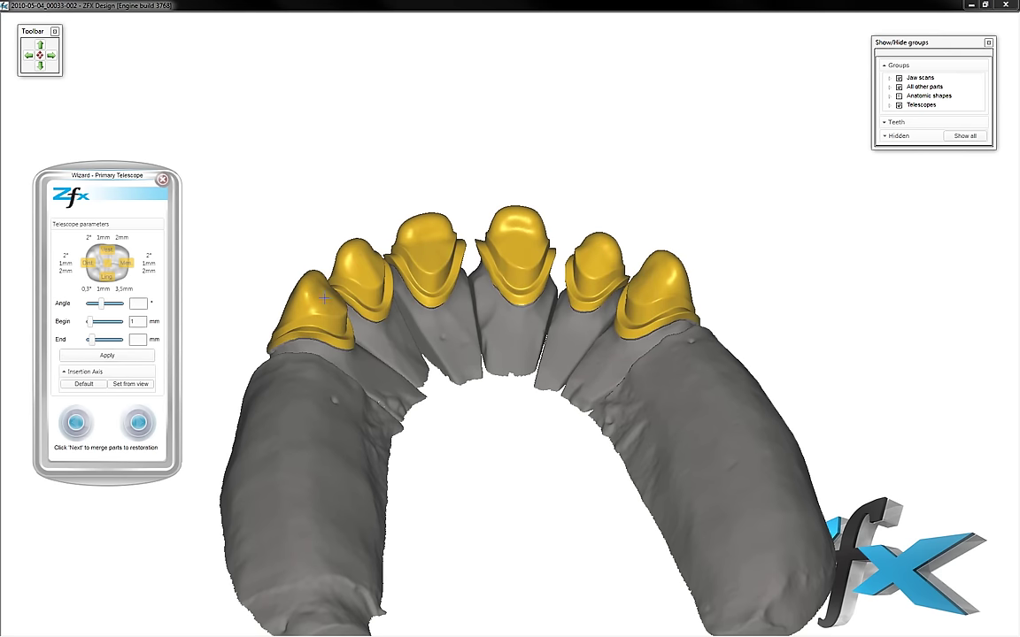
right_drag(324, 298, 473, 370)
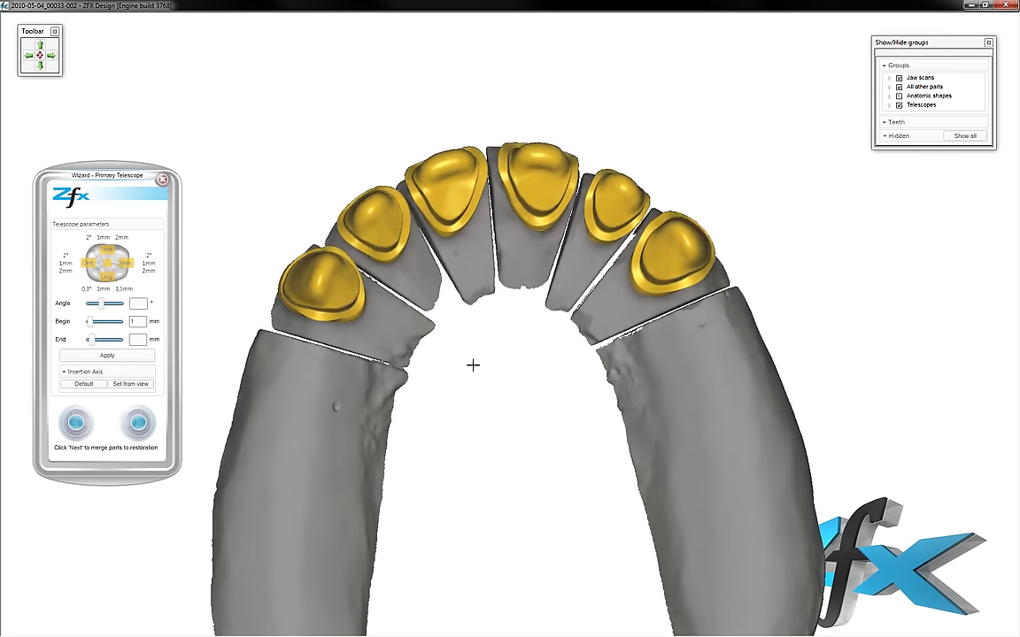
Apply the 2° angle settings to the next set of telescope walls
click(100, 232)
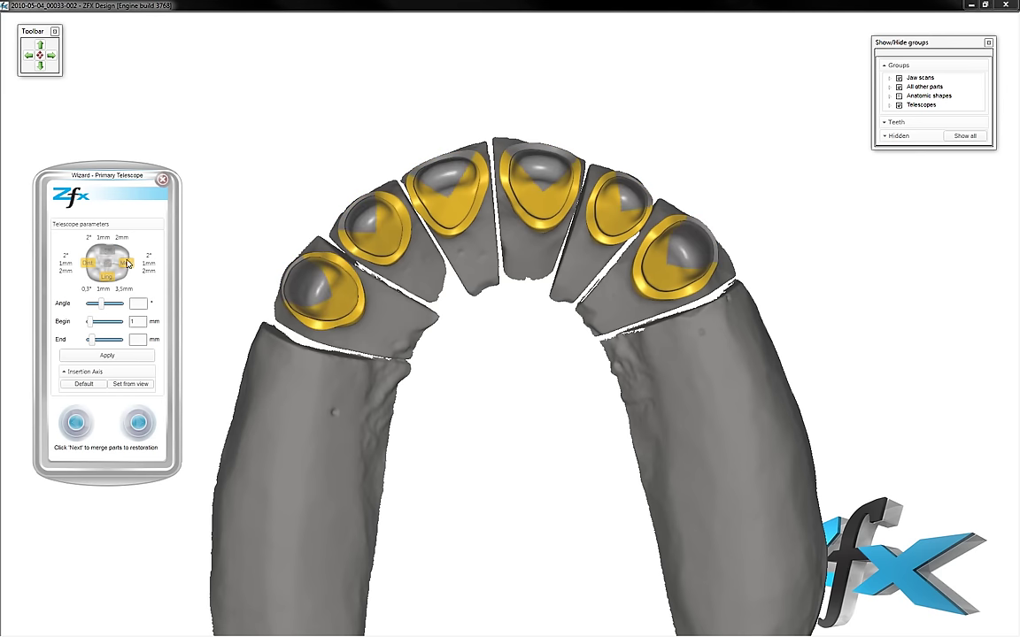
double_click(136, 305)
click(142, 340)
text(3,5)
click(126, 354)
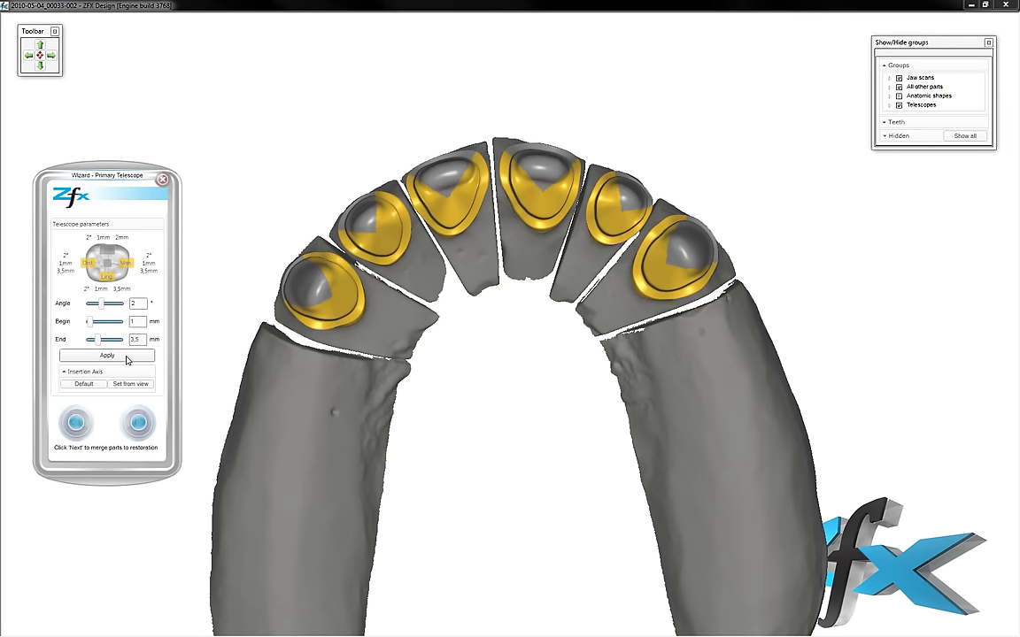
Enter a 0,5 mm begin height for the distal, mesial and lingual walls
right_drag(458, 430, 412, 391)
drag(139, 321, 126, 326)
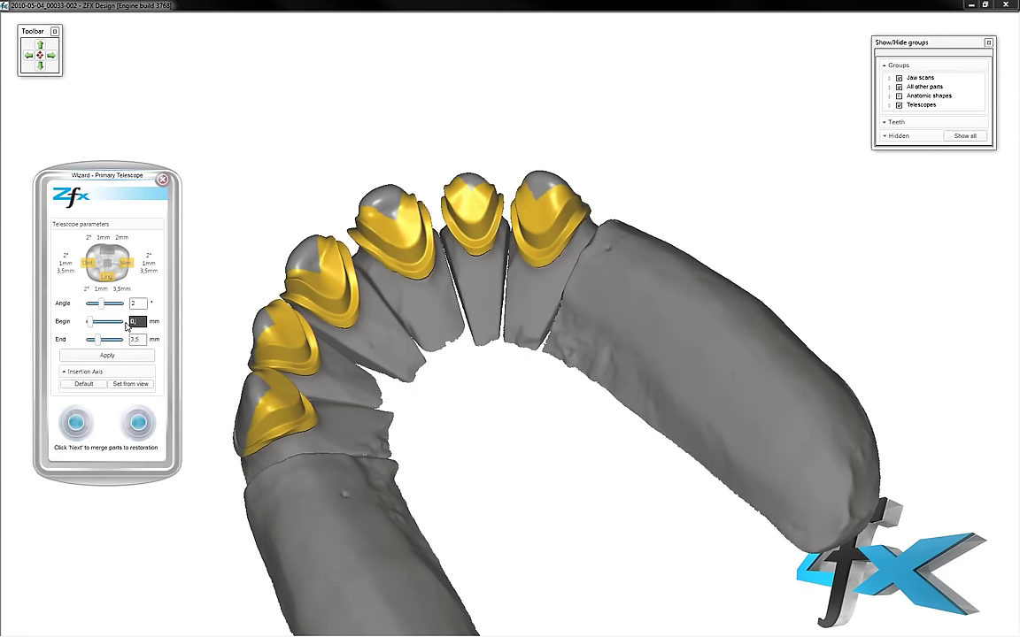
text(5)
click(109, 254)
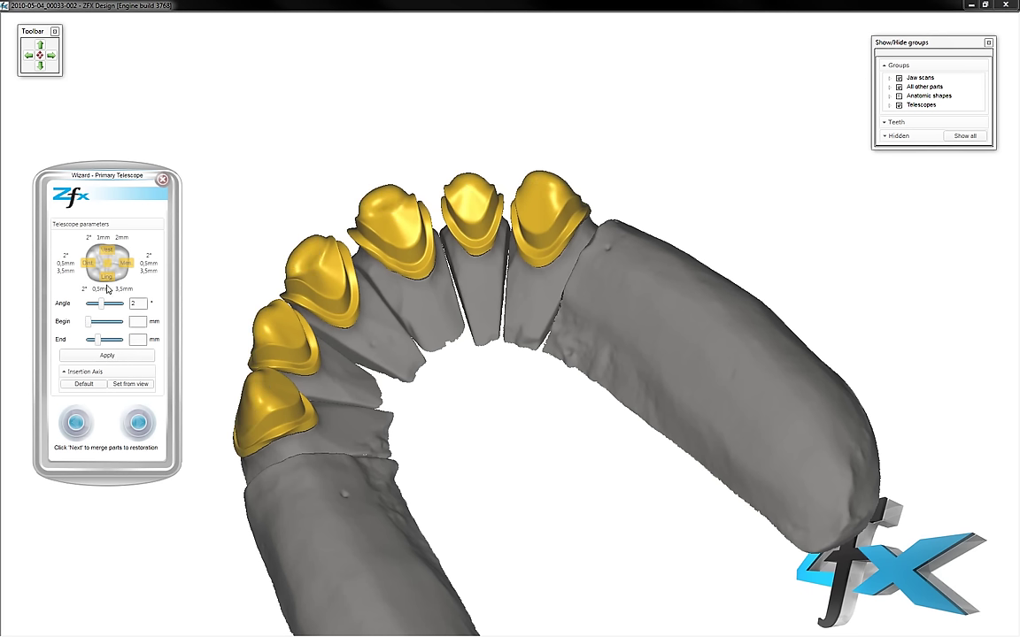
Apply the 0,5 mm begin height to all six copings
click(107, 355)
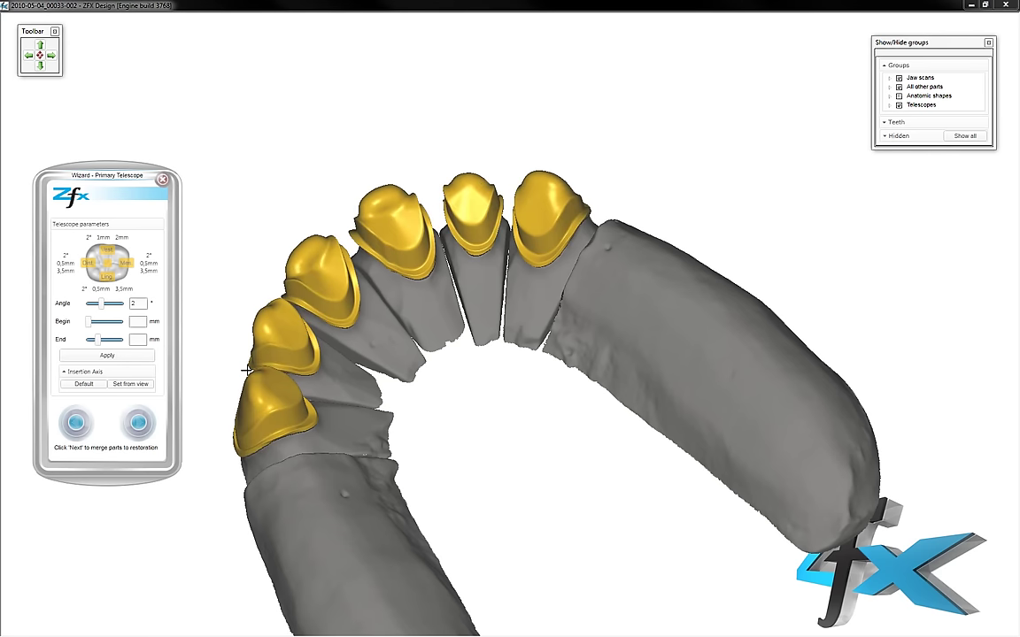
right_drag(247, 370, 346, 428)
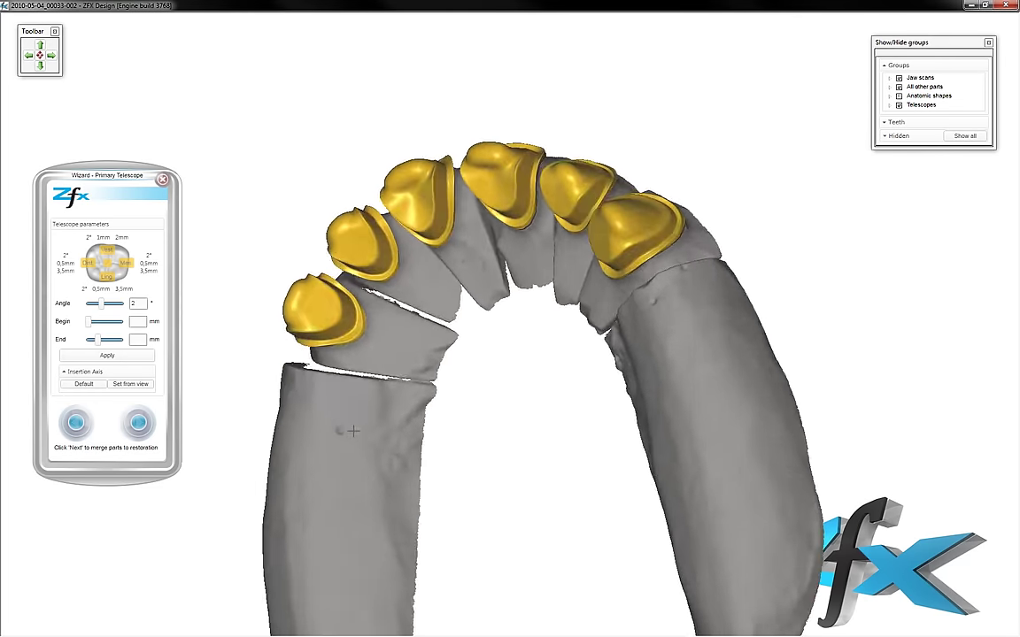
right_drag(346, 429, 346, 429)
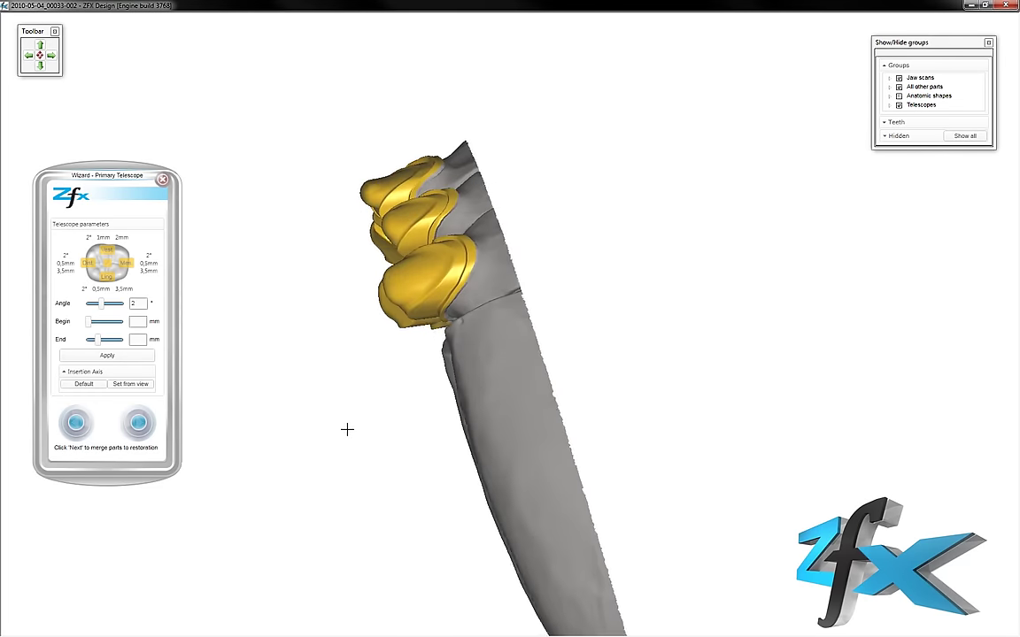
right_drag(291, 379, 306, 375)
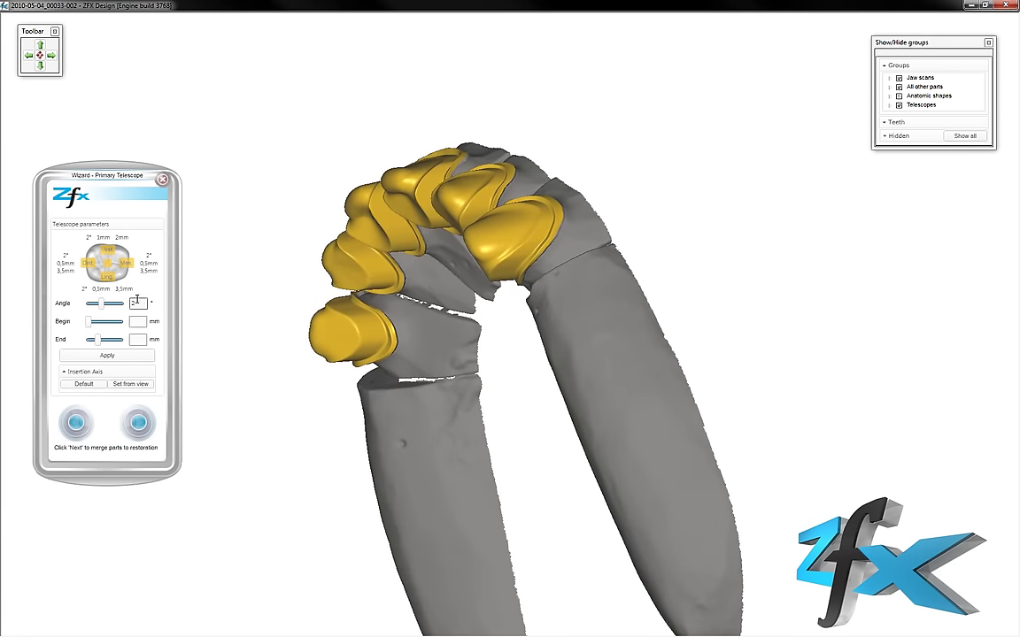
Set a 4 mm end height on the selected telescope side
click(108, 257)
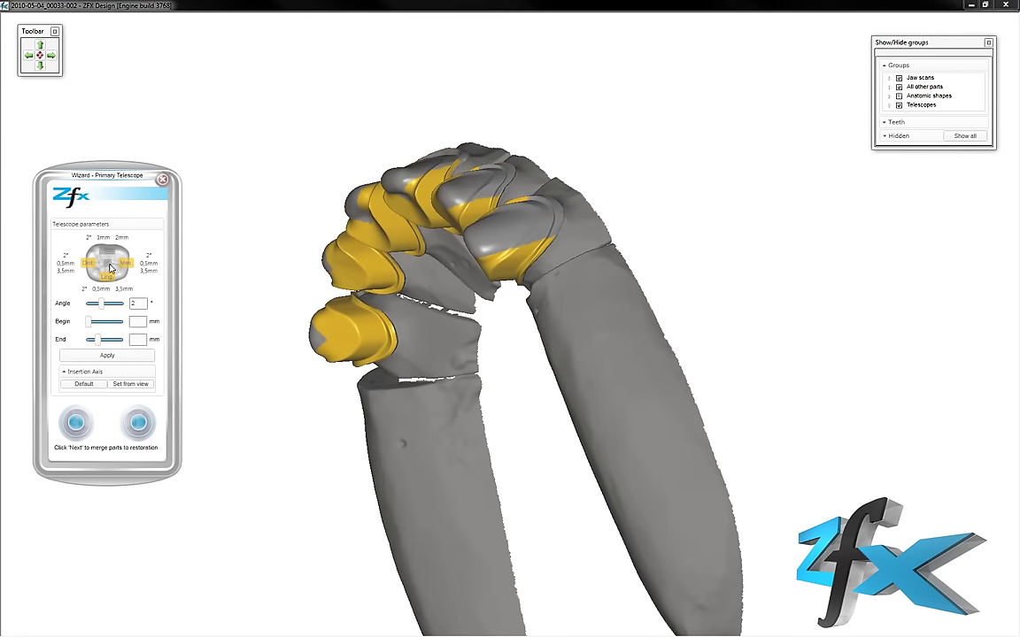
click(138, 339)
click(131, 354)
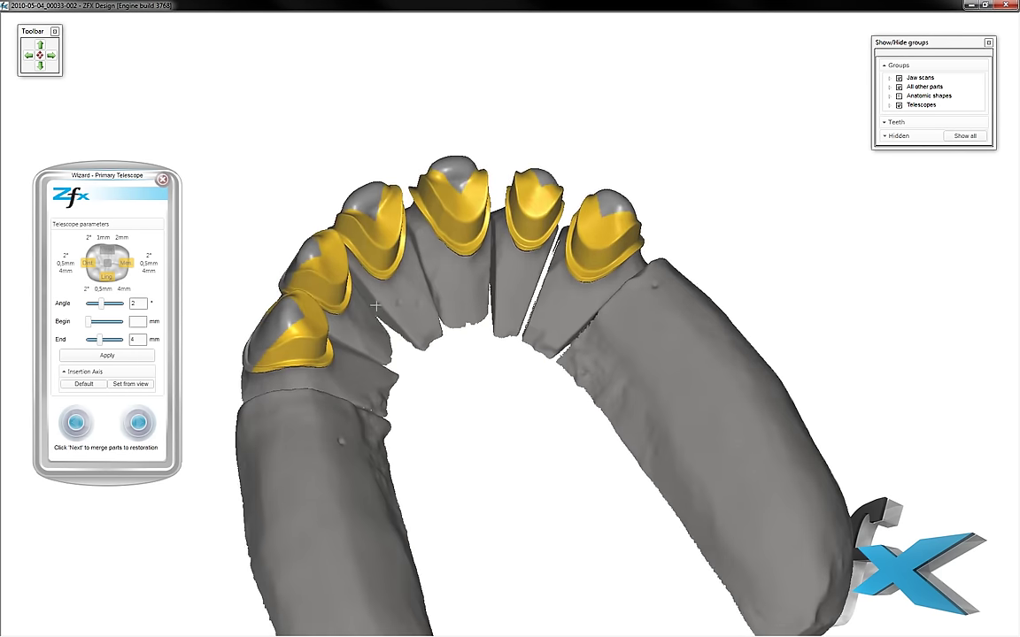
Use a 2 mm end height on distal, mesial and lingual walls and 4 mm on the vestibular wall
double_click(135, 340)
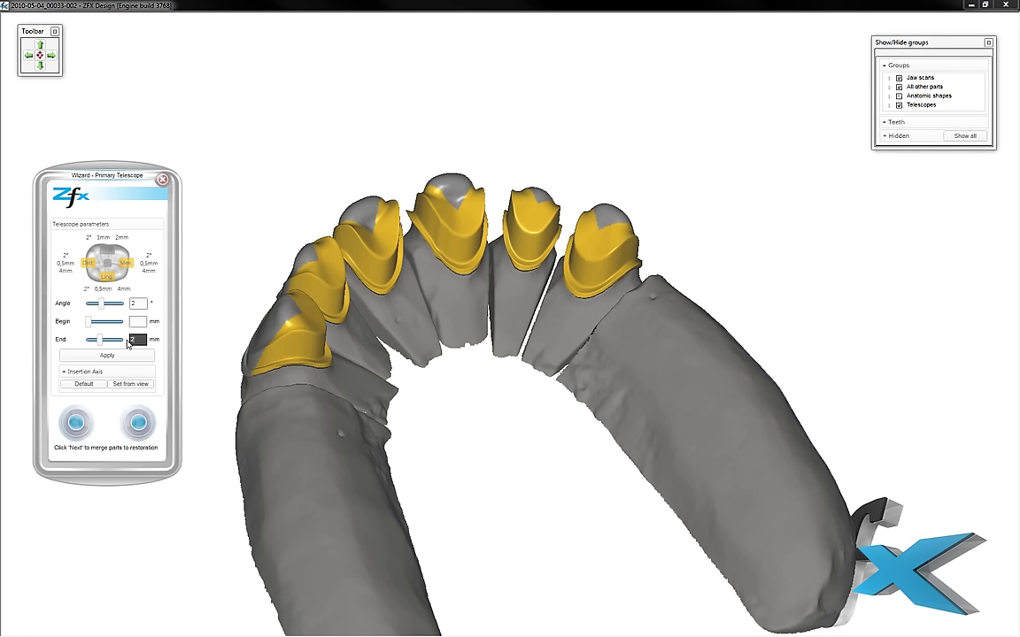
click(118, 354)
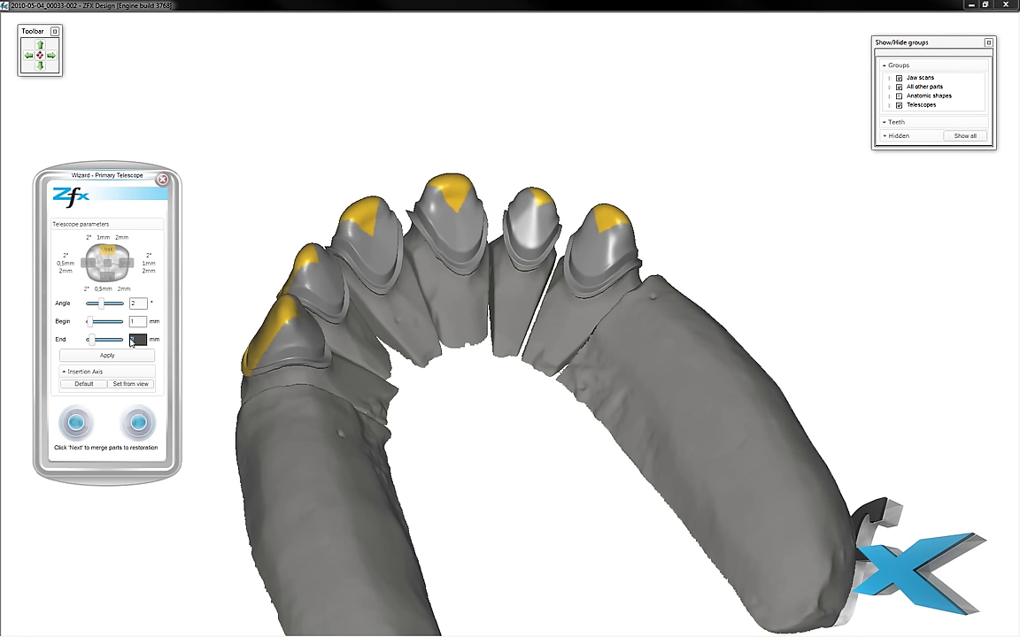
click(113, 354)
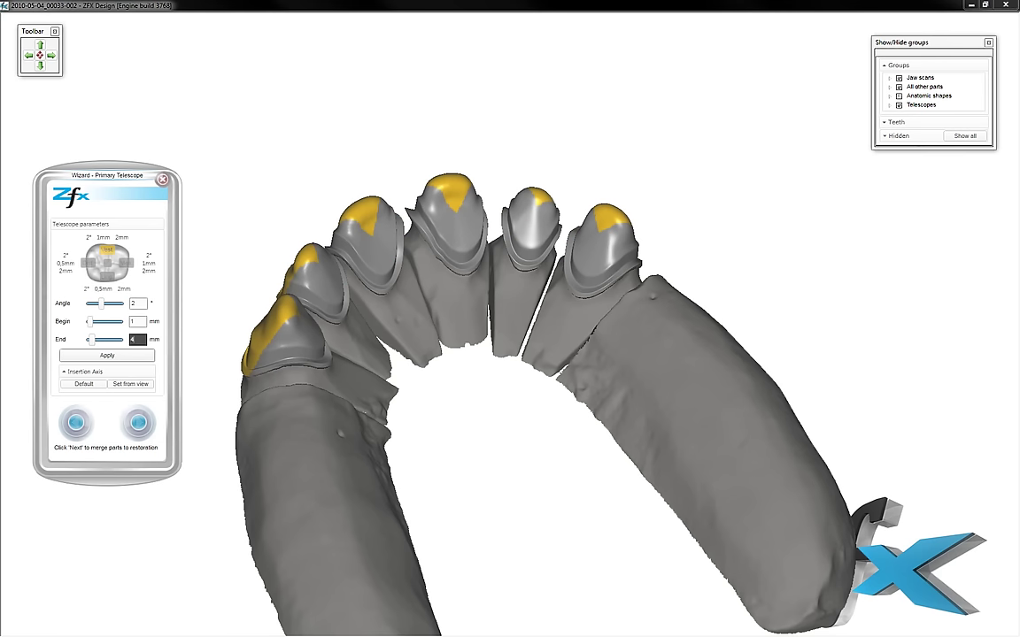
key(Return)
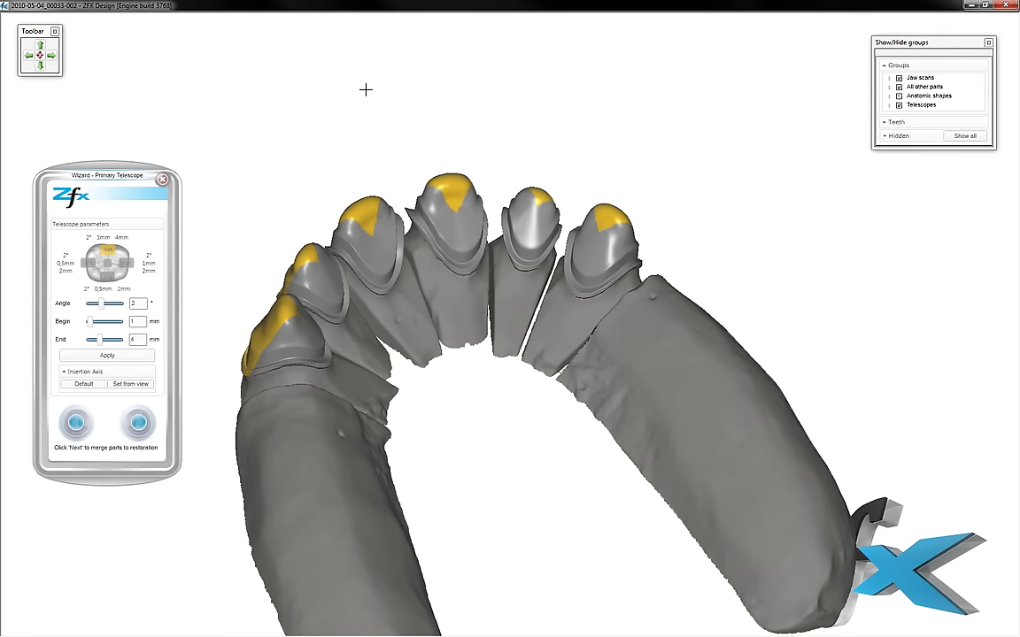
right_drag(467, 378, 463, 371)
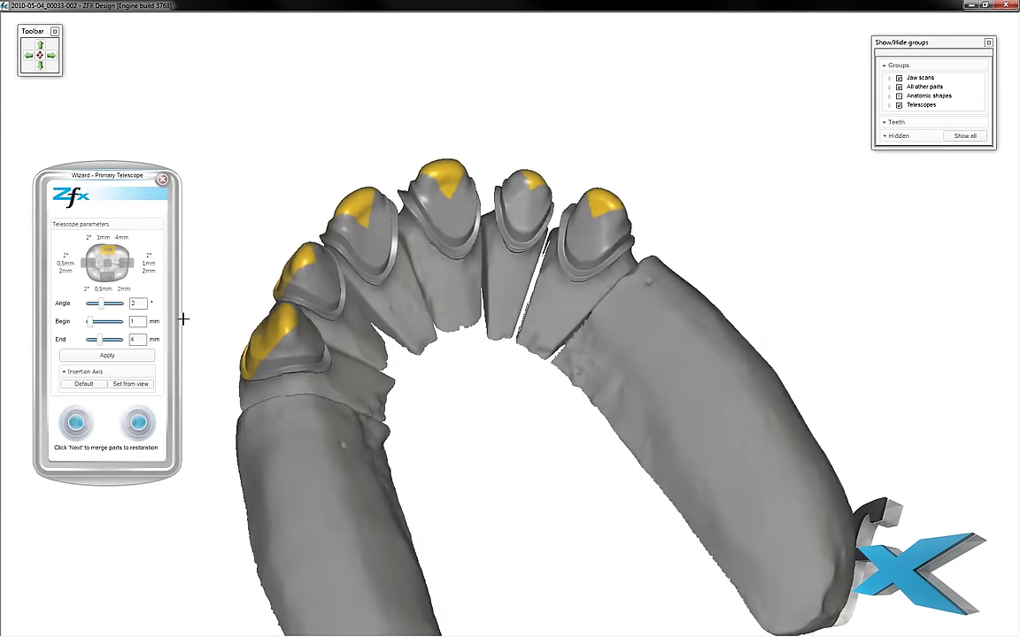
Select the distal and mesial walls and apply a 3,5 mm end height to all copings
click(99, 260)
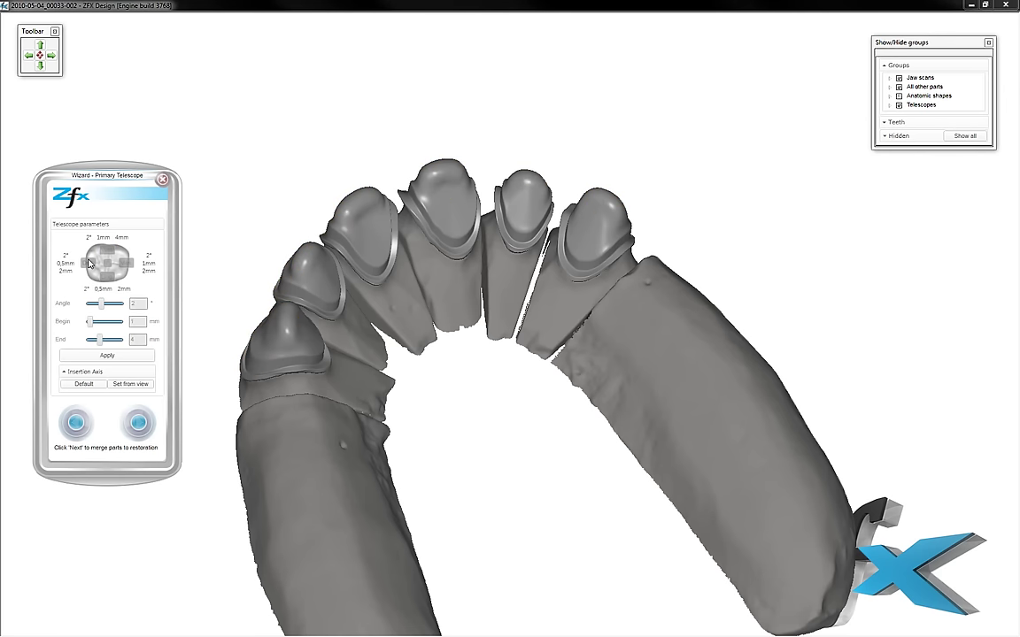
click(89, 263)
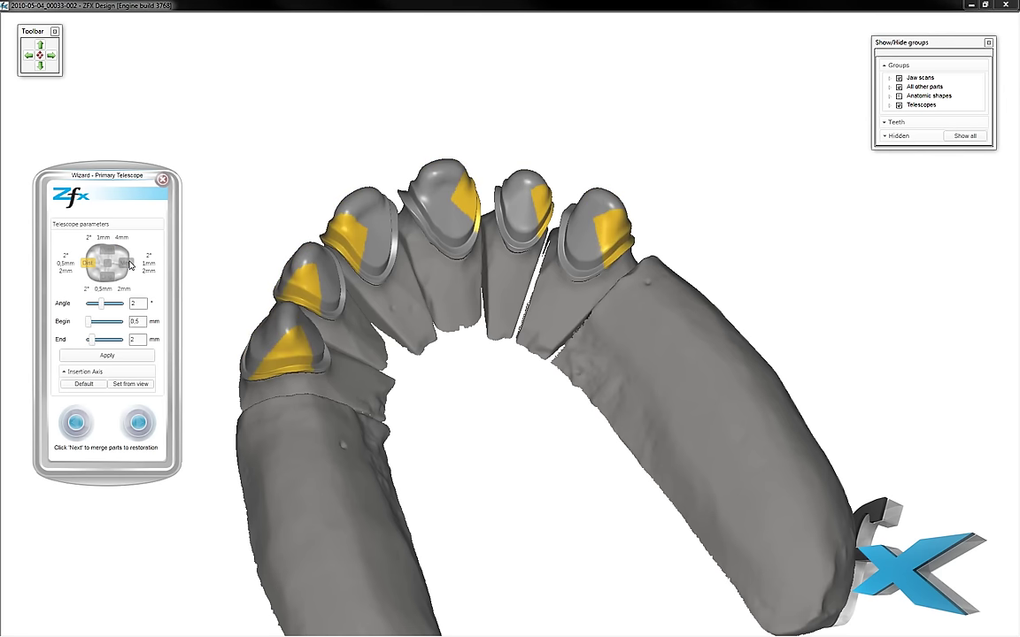
ctrl+click(128, 264)
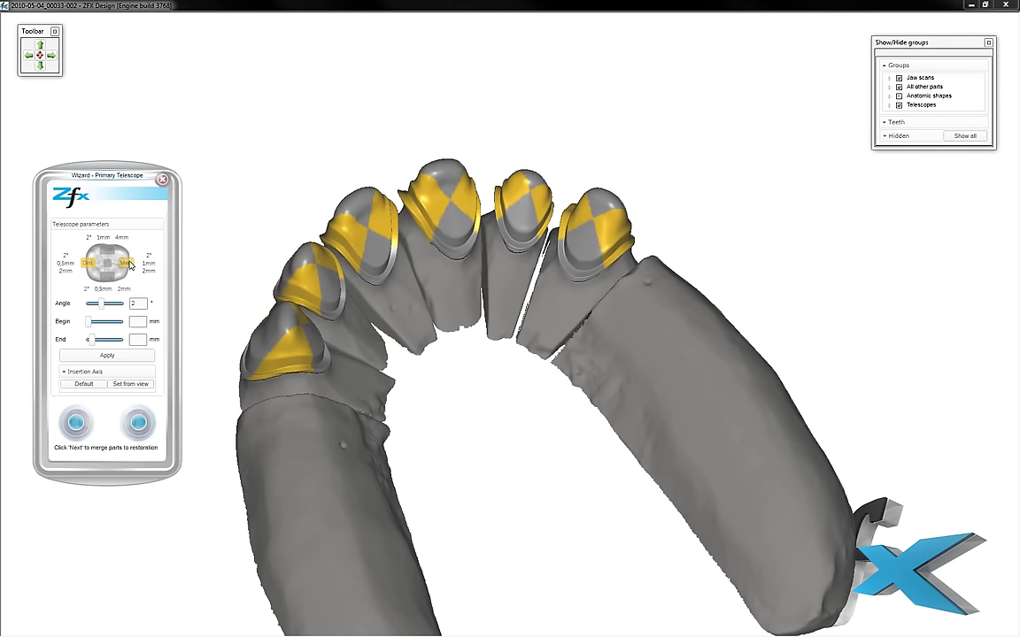
click(138, 339)
text(54)
click(134, 355)
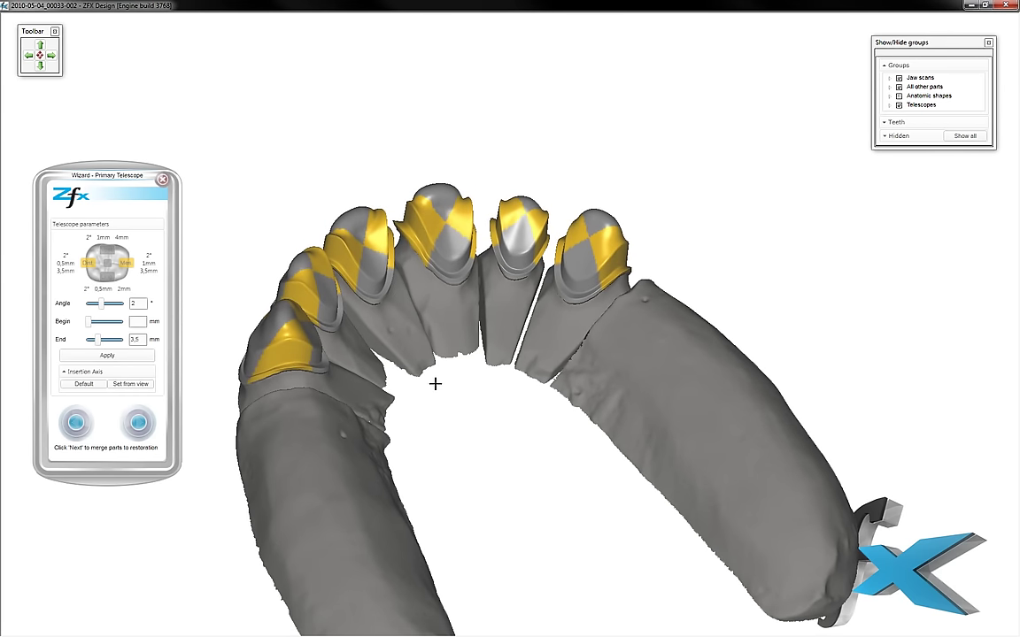
click(131, 384)
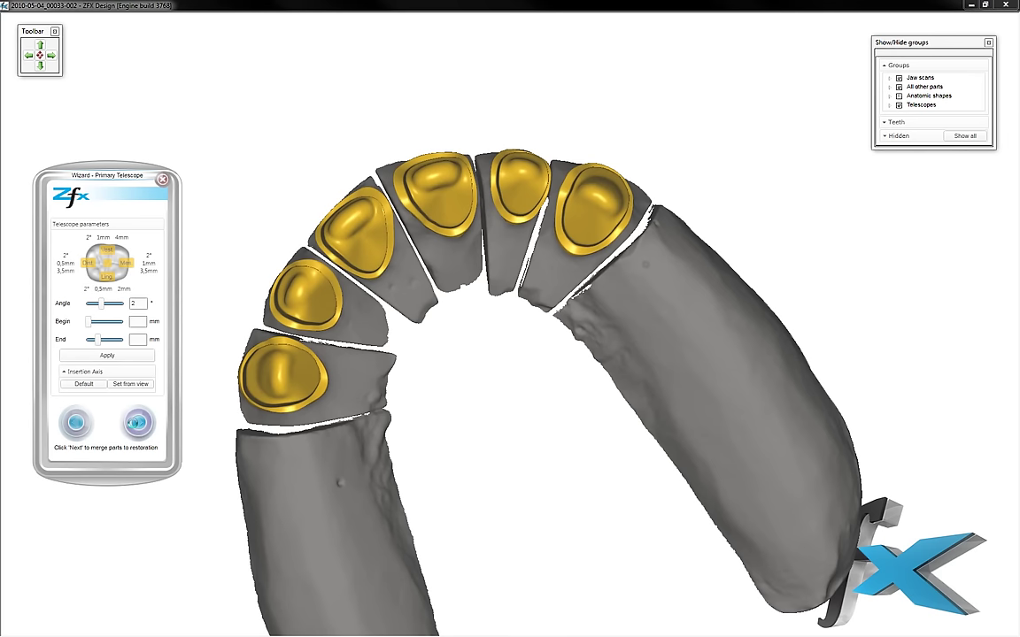
Merge the six copings into final parts, check them in front view, and close the wizard
click(137, 424)
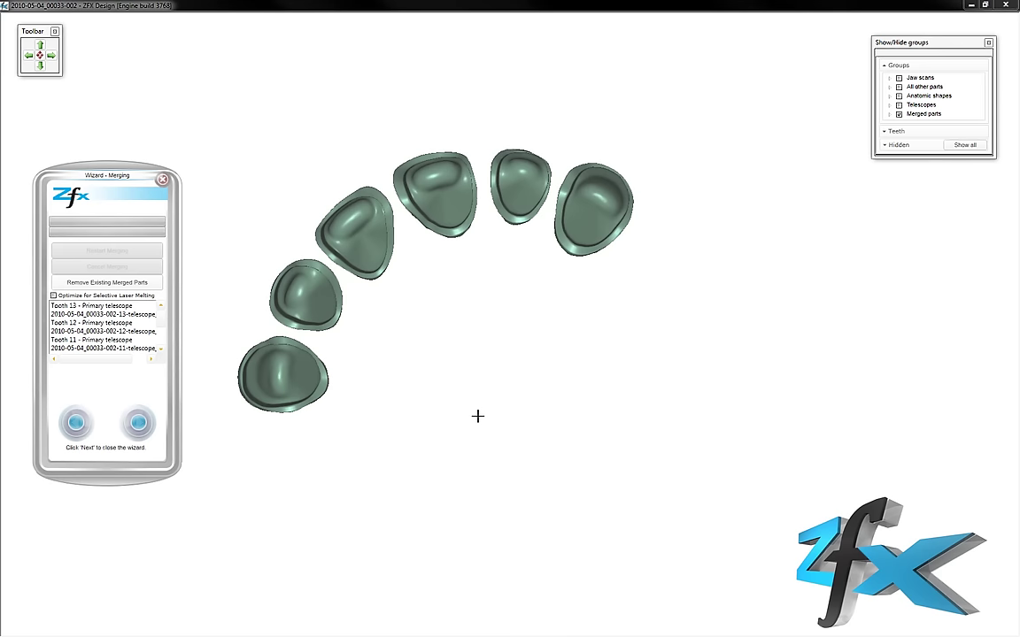
click(40, 56)
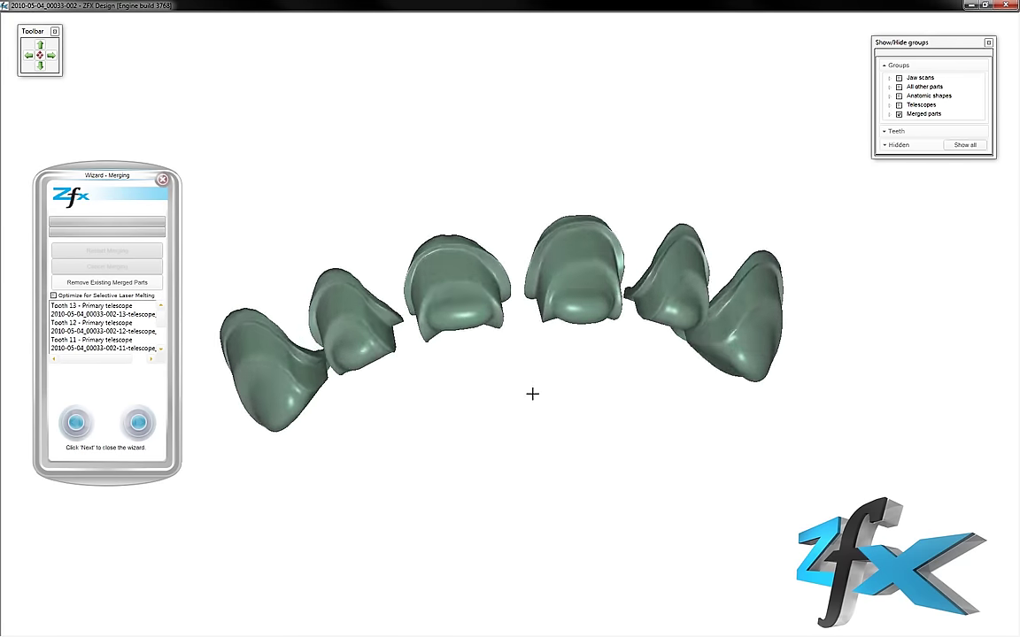
click(148, 427)
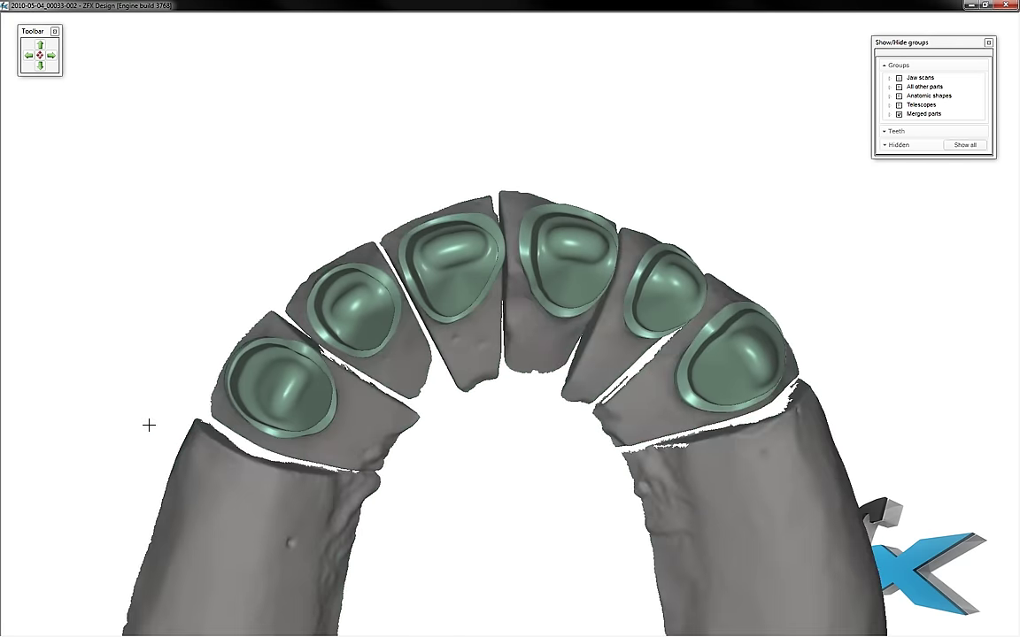